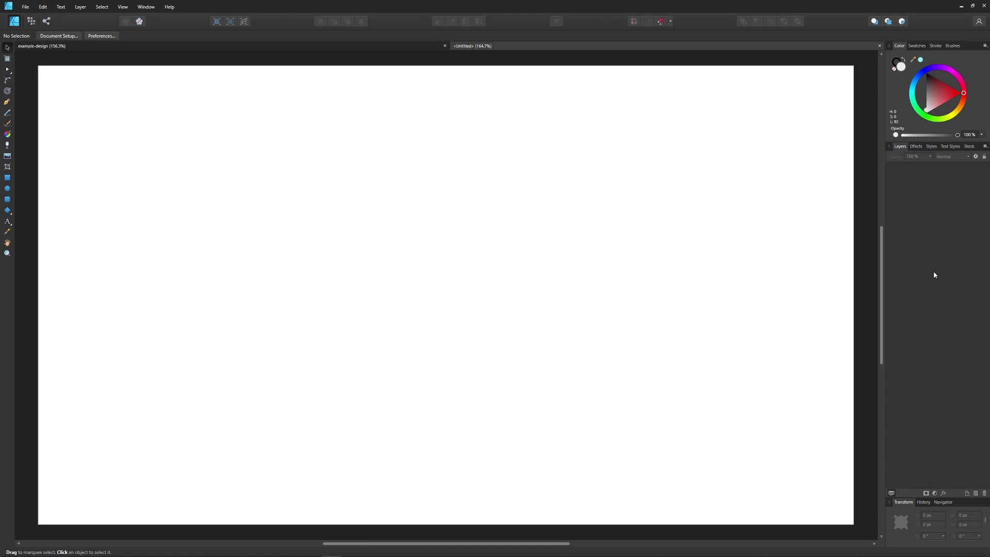
# - Draw a square with the Rectangle tool and colour it orange
pyautogui.click(7, 178)
pyautogui.moveTo(251, 159); pyautogui.dragTo(412, 310)
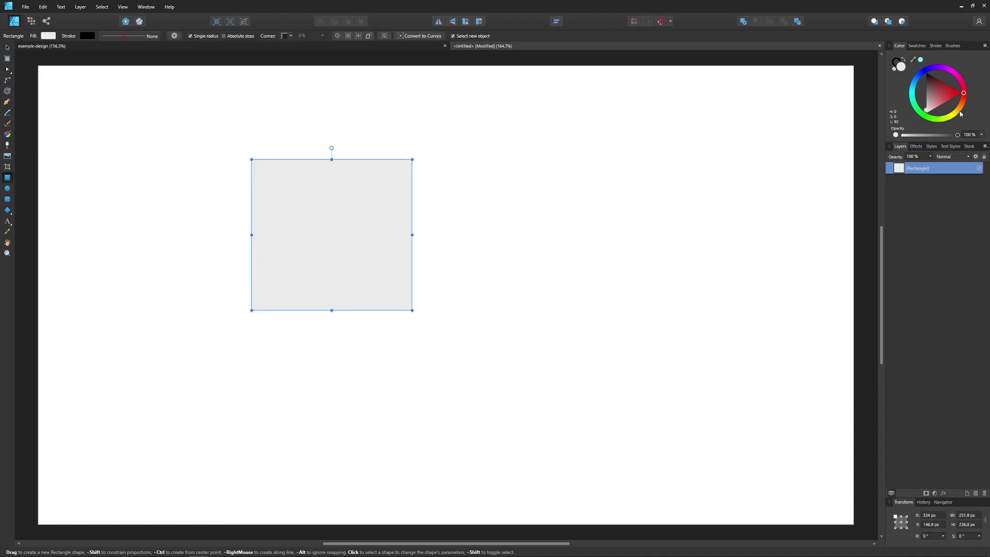
pyautogui.moveTo(962, 115)
pyautogui.mouseDown()
pyautogui.moveTo(970, 96)
pyautogui.moveTo(960, 106)
pyautogui.mouseUp()
# - Draw a circle overlapping the square and give it a medium blue fill
pyautogui.click(8, 188)
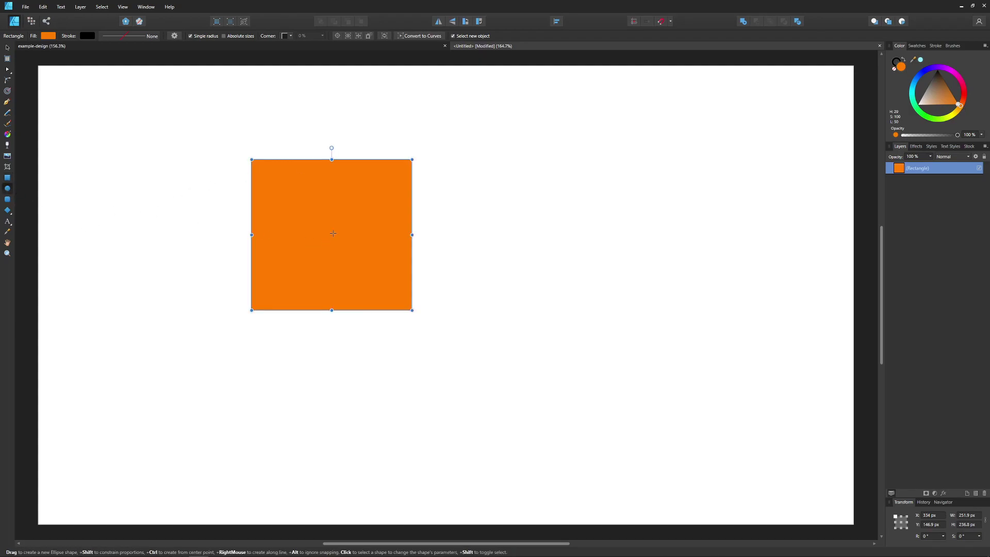
pyautogui.moveTo(336, 229); pyautogui.dragTo(495, 392)
pyautogui.click(916, 79)
pyautogui.moveTo(915, 81)
pyautogui.mouseDown()
pyautogui.moveTo(912, 88)
pyautogui.moveTo(916, 80)
pyautogui.mouseUp()
# - Draw a green rounded square below the circle
pyautogui.click(8, 199)
pyautogui.moveTo(424, 323); pyautogui.dragTo(567, 465)
pyautogui.moveTo(919, 118); pyautogui.dragTo(921, 110)
# - Move the circle and green rounded square up-left, then restack the layers so the green shape is at the back
pyautogui.press('v')
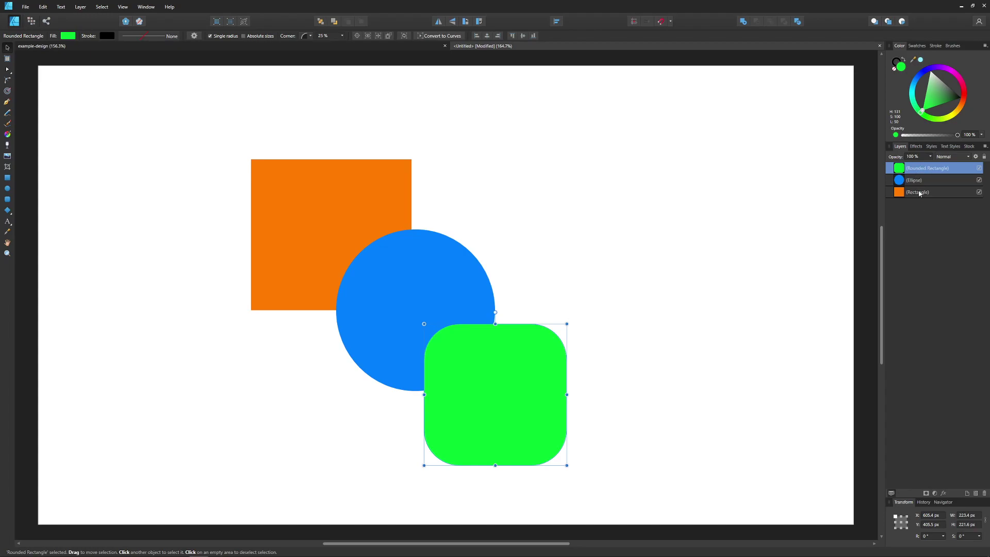
pyautogui.moveTo(354, 254); pyautogui.dragTo(326, 219)
pyautogui.moveTo(500, 381); pyautogui.dragTo(497, 277)
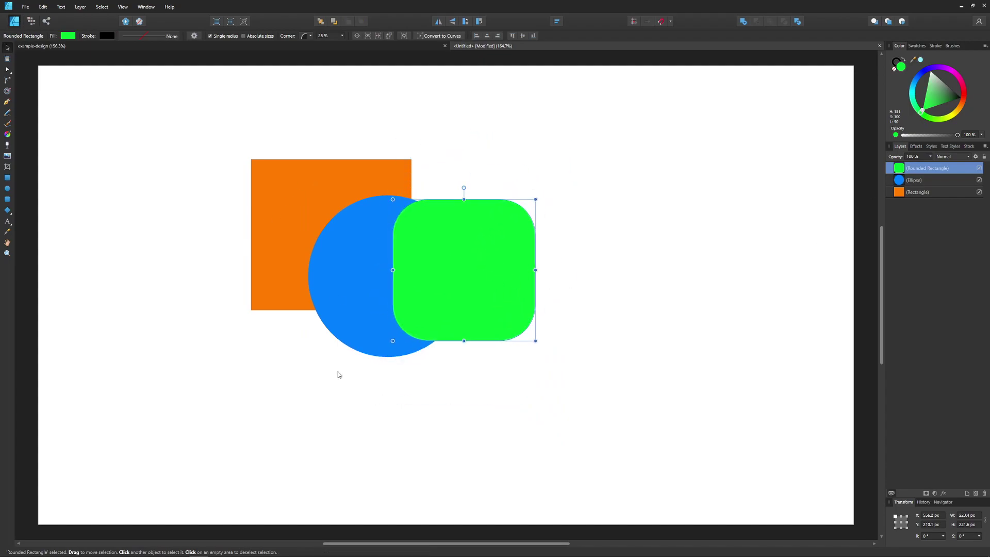
pyautogui.moveTo(924, 170); pyautogui.dragTo(925, 203)
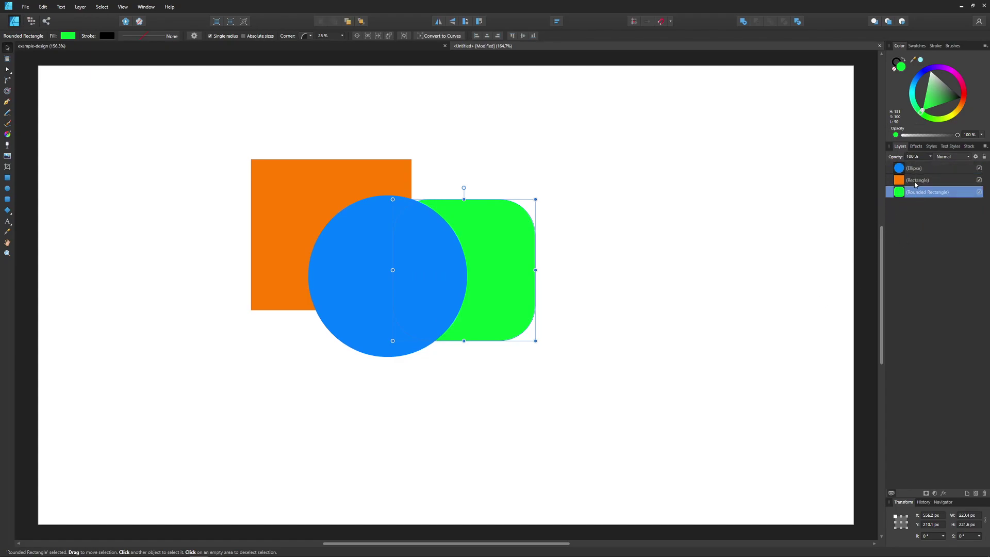
pyautogui.moveTo(916, 186)
pyautogui.mouseDown()
pyautogui.moveTo(911, 151)
pyautogui.moveTo(909, 177)
pyautogui.mouseUp()
# - Select the Ellipse layer and untick its visibility to hide the blue circle, then deselect
pyautogui.click(942, 170)
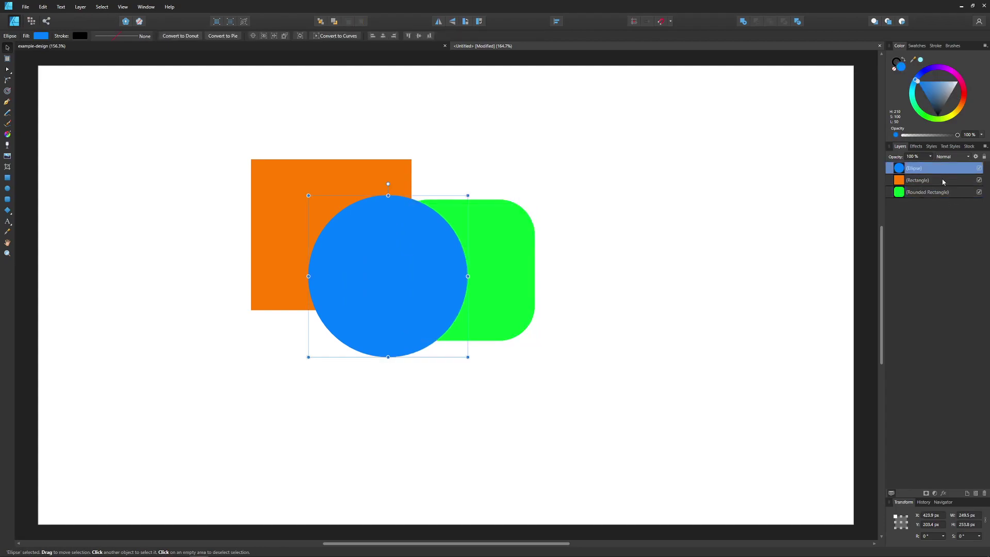
pyautogui.click(943, 180)
pyautogui.click(943, 189)
pyautogui.click(942, 170)
pyautogui.click(942, 181)
pyautogui.click(940, 191)
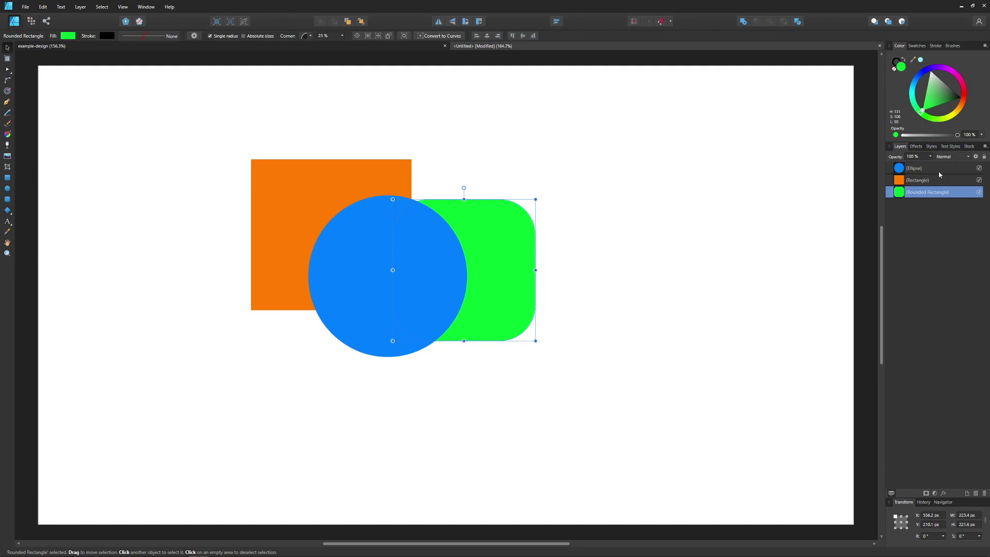
pyautogui.click(941, 172)
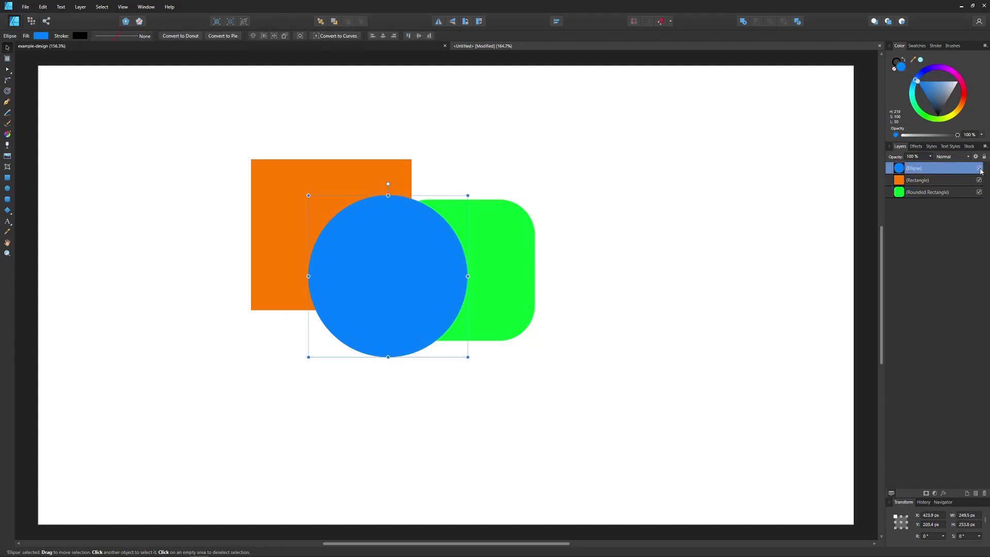
pyautogui.click(979, 169)
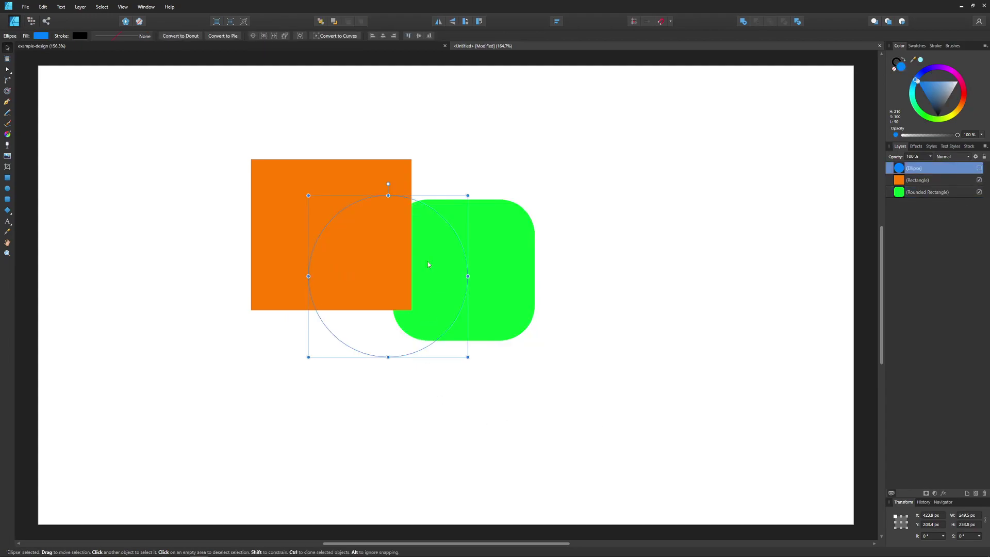
pyautogui.click(682, 254)
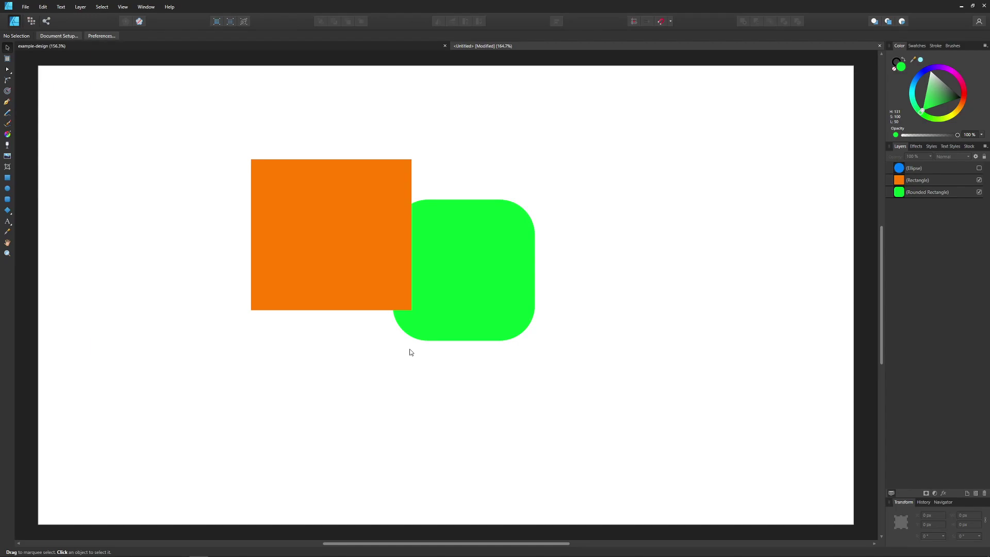
# - Show the blue circle again and lock the Ellipse layer so it cannot move
pyautogui.click(980, 168)
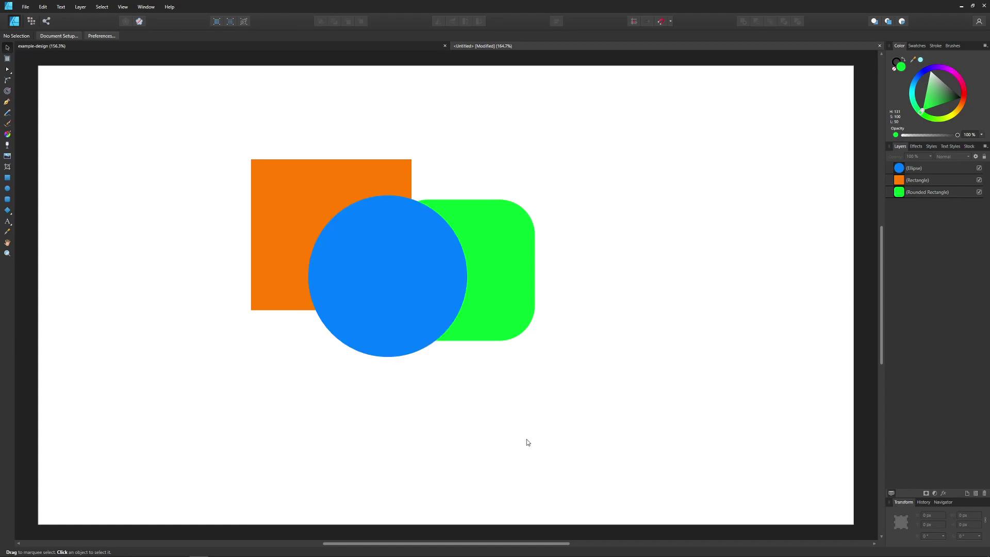
pyautogui.click(945, 167)
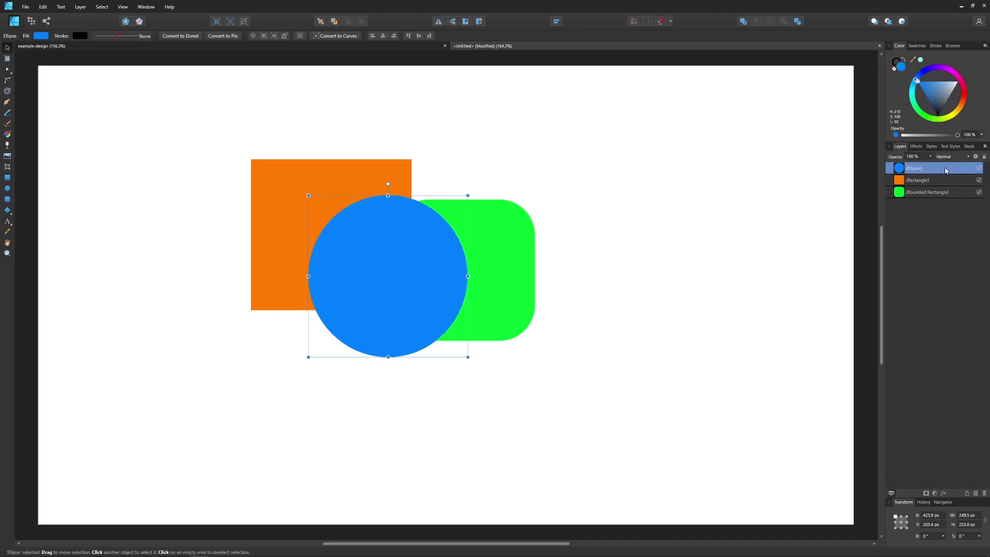
pyautogui.click(985, 157)
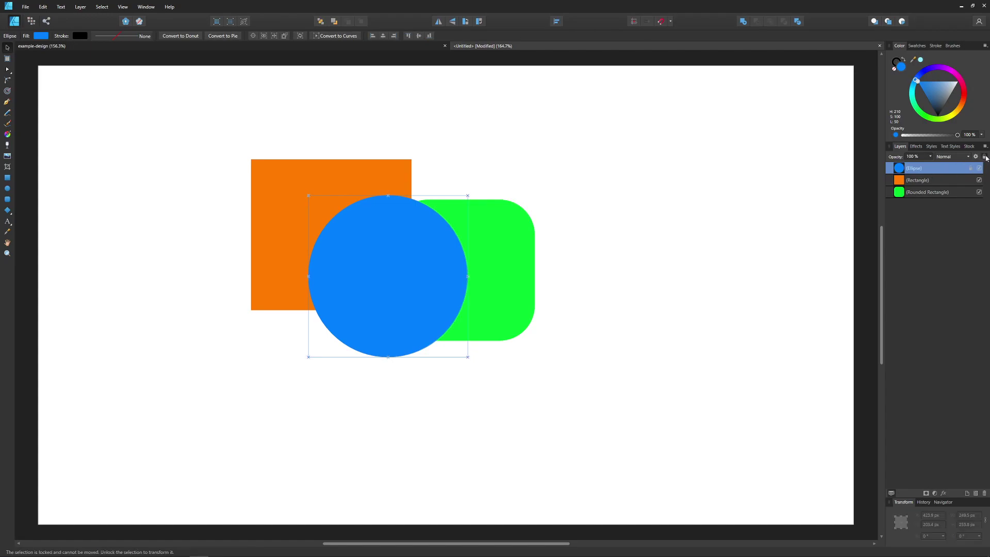
pyautogui.click(481, 504)
# - Drag the orange square and green rounded square around the locked circle, shifting the square left
pyautogui.moveTo(498, 286)
pyautogui.mouseDown()
pyautogui.moveTo(466, 320)
pyautogui.moveTo(504, 301)
pyautogui.mouseUp()
pyautogui.moveTo(353, 242)
pyautogui.mouseDown()
pyautogui.moveTo(363, 318)
pyautogui.moveTo(337, 247)
pyautogui.moveTo(345, 230)
pyautogui.mouseUp()
pyautogui.click(503, 294)
pyautogui.moveTo(502, 294); pyautogui.dragTo(545, 292)
pyautogui.moveTo(284, 203)
pyautogui.mouseDown()
pyautogui.moveTo(293, 281)
pyautogui.moveTo(294, 205)
pyautogui.mouseUp()
pyautogui.moveTo(524, 287); pyautogui.dragTo(483, 274)
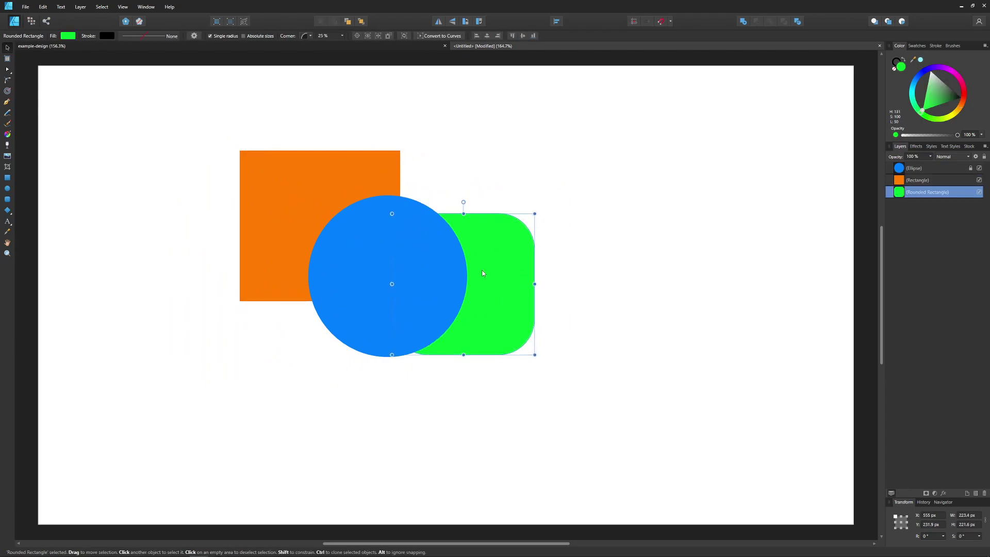
pyautogui.click(384, 357)
pyautogui.moveTo(398, 286); pyautogui.dragTo(313, 353)
pyautogui.click(412, 253)
pyautogui.moveTo(413, 254); pyautogui.dragTo(340, 304)
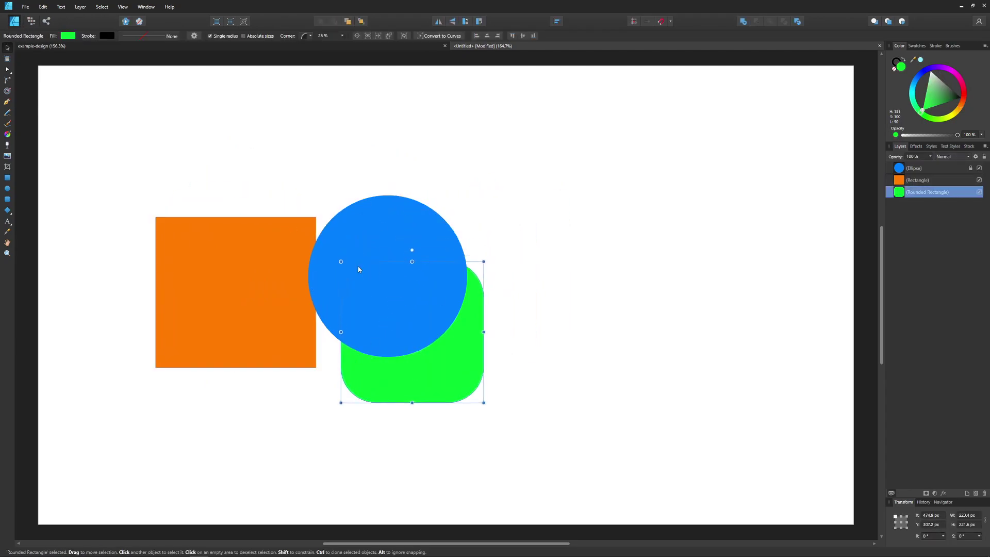
pyautogui.click(367, 206)
pyautogui.moveTo(460, 363); pyautogui.dragTo(500, 280)
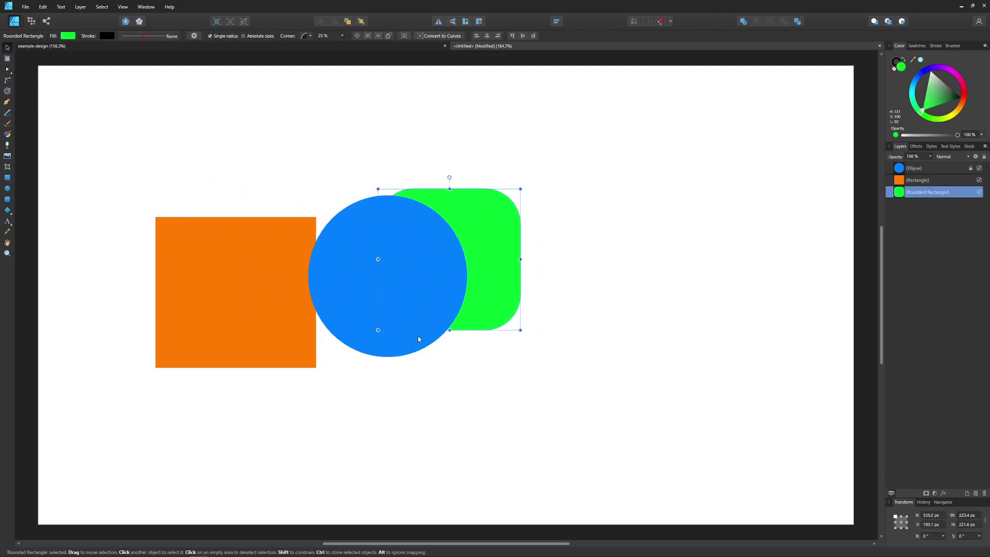
pyautogui.moveTo(272, 359); pyautogui.dragTo(322, 287)
pyautogui.moveTo(479, 262); pyautogui.dragTo(487, 313)
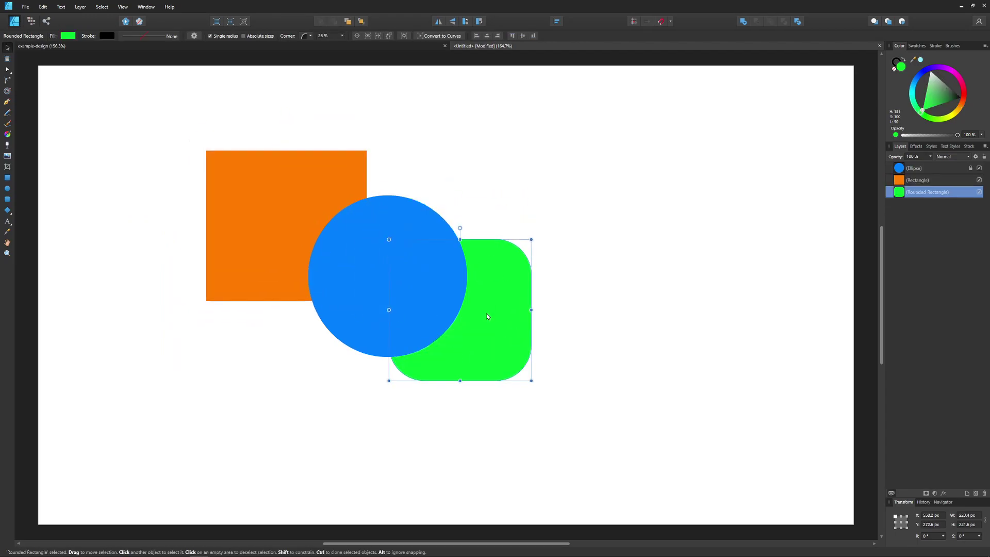
# - Move the green rounded square down-right and nudge the blue circle slightly up-left
pyautogui.click(197, 46)
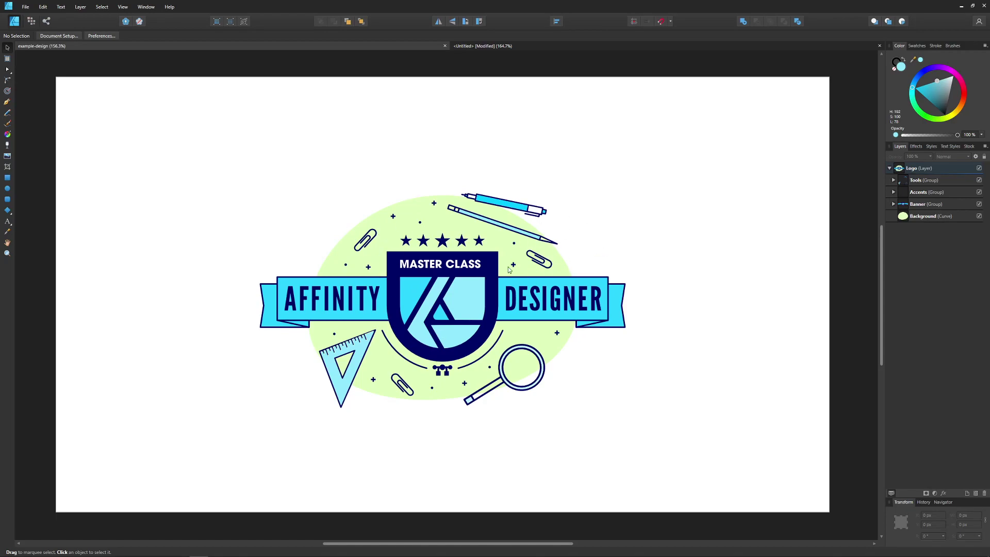
pyautogui.click(506, 45)
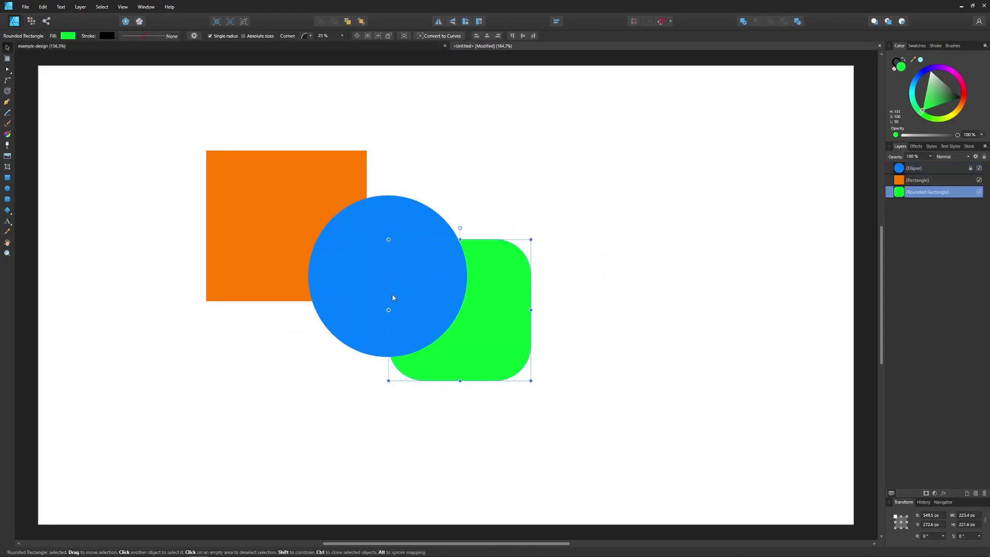
pyautogui.moveTo(389, 261); pyautogui.dragTo(464, 298)
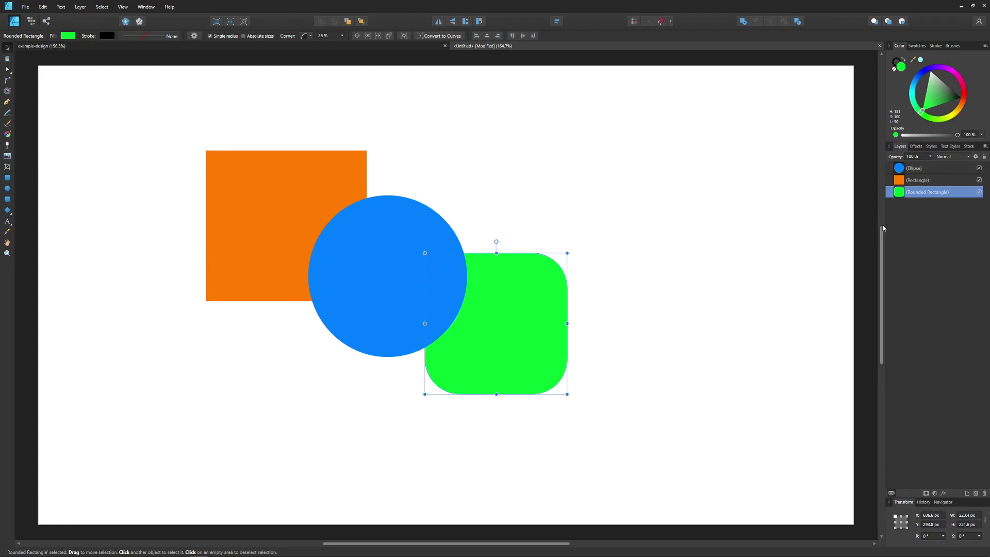
pyautogui.moveTo(368, 306); pyautogui.dragTo(367, 298)
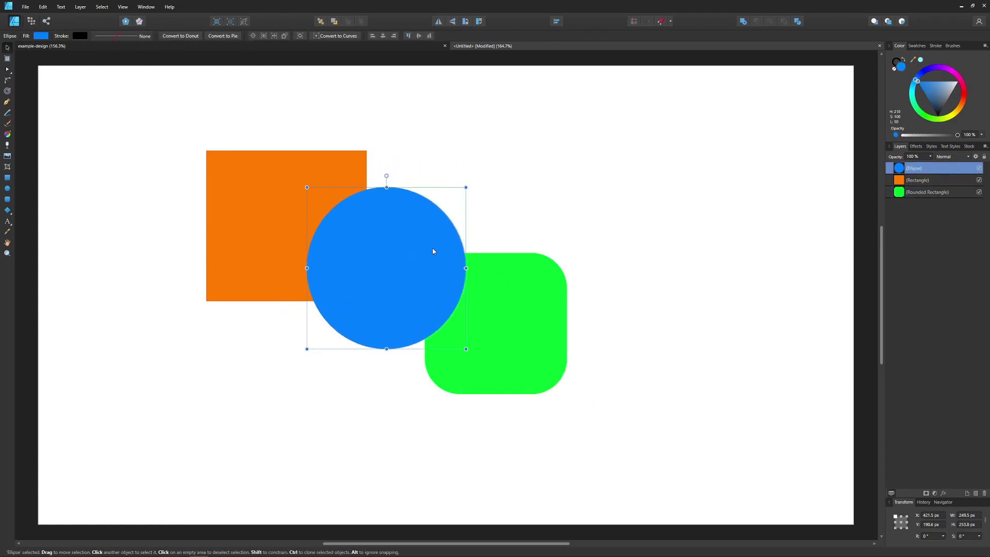
# - Reposition the blue circle and test its layer opacity at 11% and colour opacity at 71%
pyautogui.moveTo(433, 251); pyautogui.dragTo(461, 255)
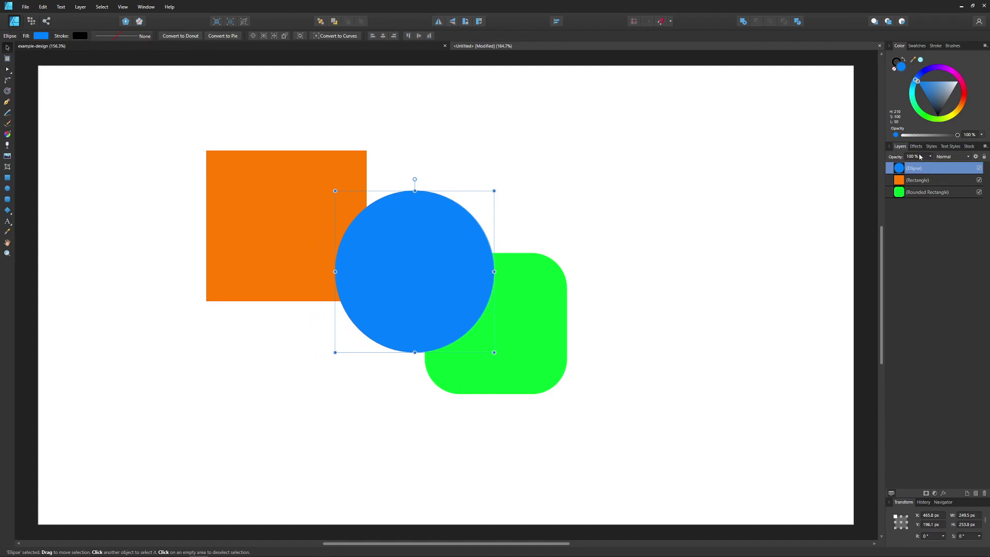
pyautogui.moveTo(447, 272)
pyautogui.mouseDown()
pyautogui.moveTo(426, 265)
pyautogui.moveTo(441, 294)
pyautogui.moveTo(437, 276)
pyautogui.mouseUp()
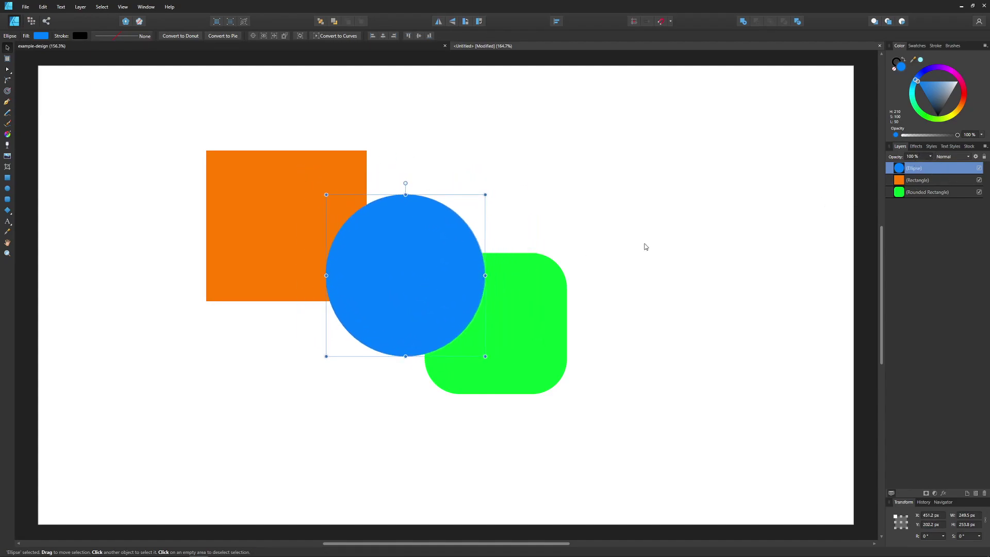
pyautogui.click(930, 157)
pyautogui.moveTo(931, 164)
pyautogui.mouseDown()
pyautogui.moveTo(883, 172)
pyautogui.moveTo(934, 166)
pyautogui.mouseUp()
pyautogui.moveTo(369, 258); pyautogui.dragTo(368, 249)
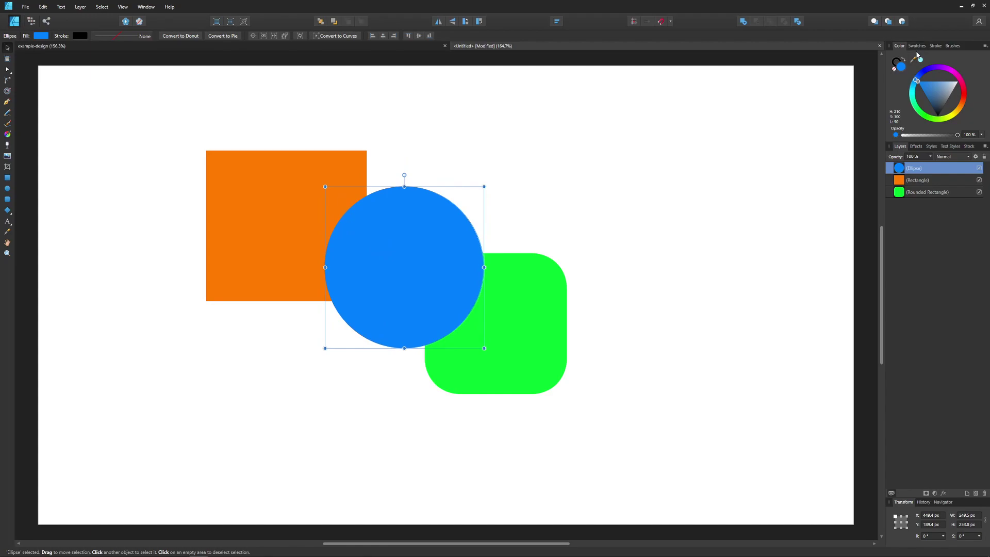
pyautogui.moveTo(957, 135)
pyautogui.mouseDown()
pyautogui.moveTo(935, 135)
pyautogui.moveTo(969, 135)
pyautogui.mouseUp()
pyautogui.moveTo(929, 168)
pyautogui.mouseDown()
pyautogui.moveTo(910, 166)
pyautogui.moveTo(933, 163)
pyautogui.mouseUp()
# - In the example-design logo, try moving the Banner, Tools and Accents groups, undoing each move
pyautogui.click(355, 46)
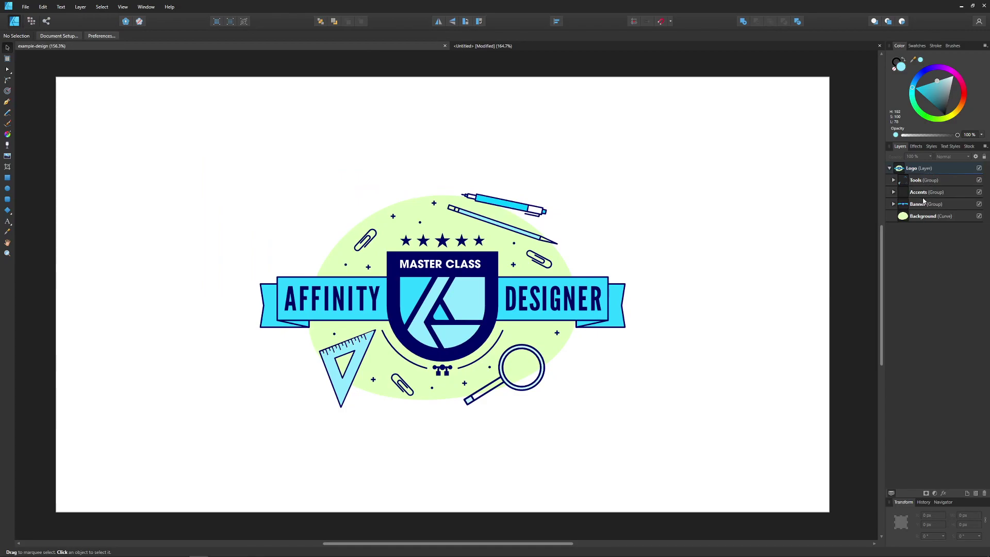
pyautogui.moveTo(459, 305); pyautogui.dragTo(323, 175)
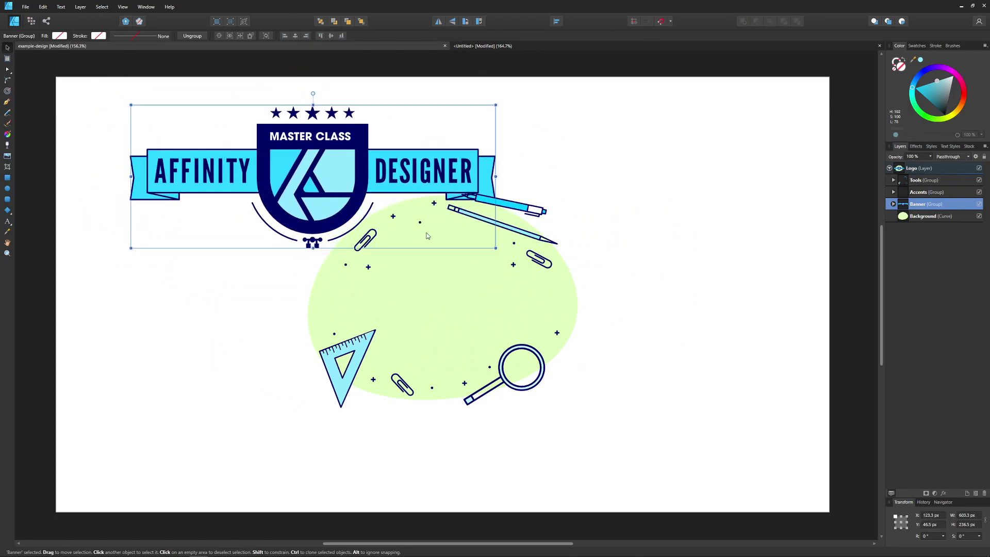
pyautogui.hotkey('ctrl', 'z')
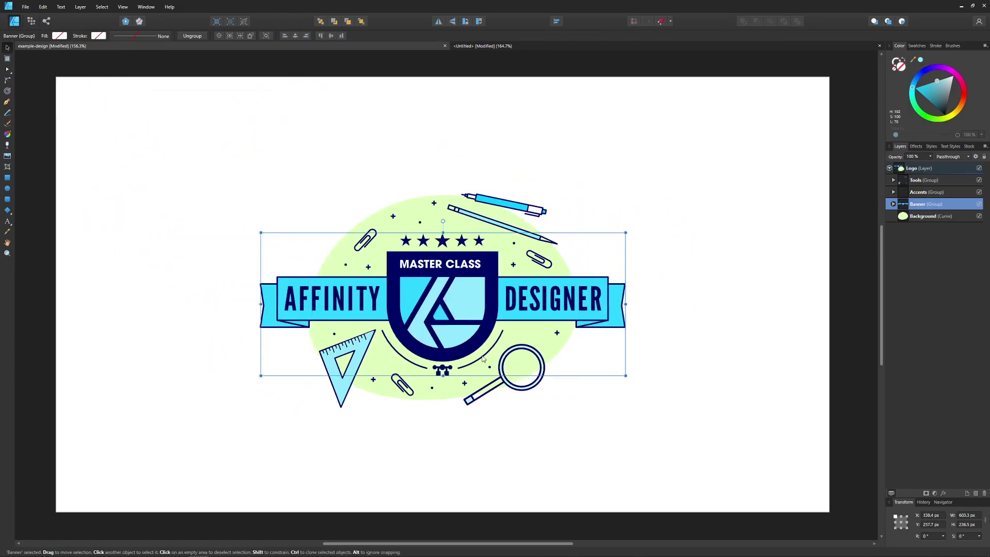
pyautogui.click(601, 170)
pyautogui.moveTo(514, 396); pyautogui.dragTo(695, 379)
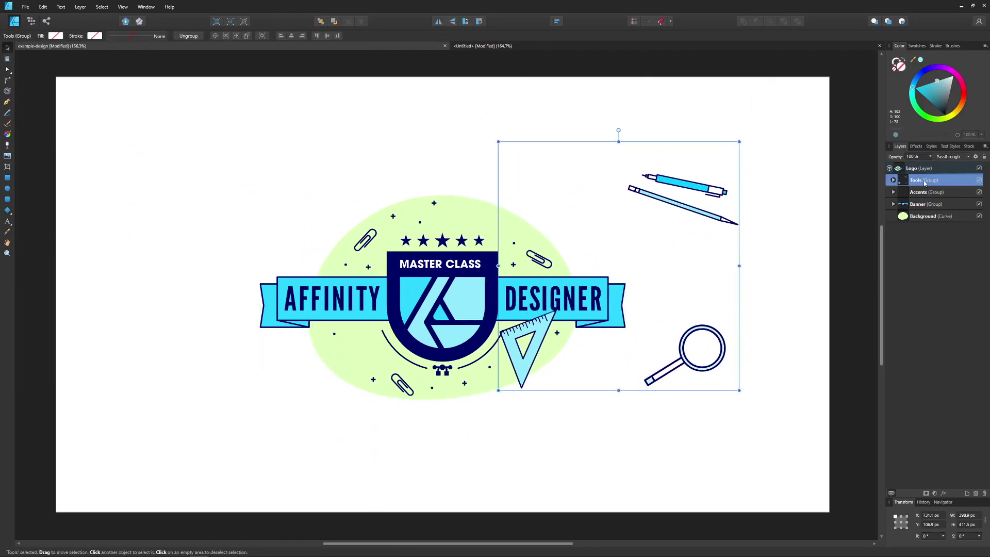
pyautogui.hotkey('ctrl', 'z')
pyautogui.click(651, 327)
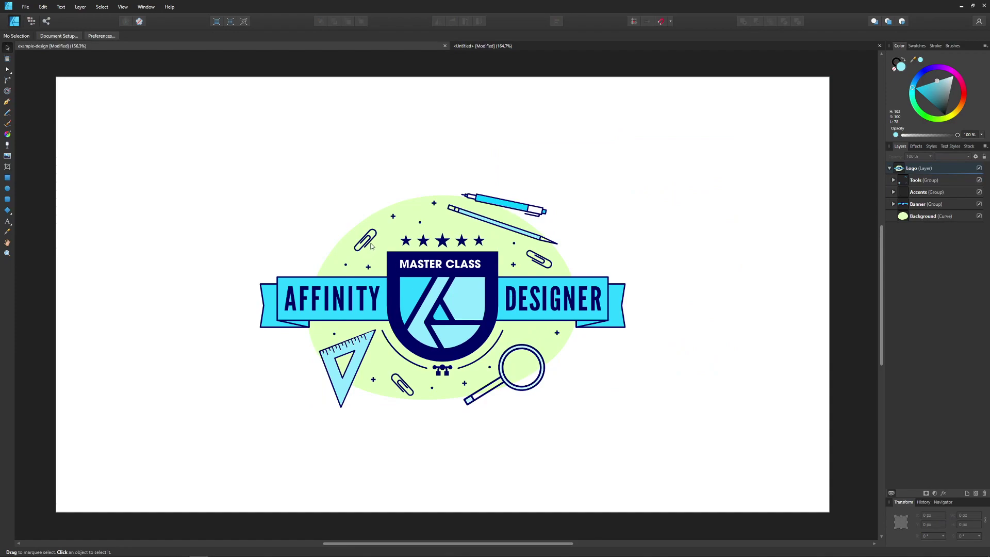
pyautogui.moveTo(371, 243); pyautogui.dragTo(200, 195)
pyautogui.hotkey('ctrl', 'z')
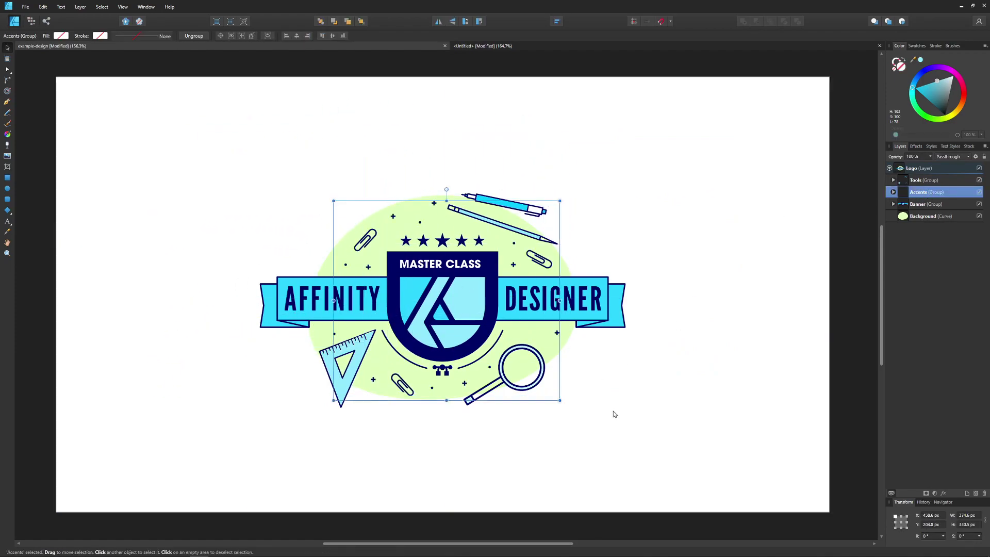
pyautogui.click(613, 411)
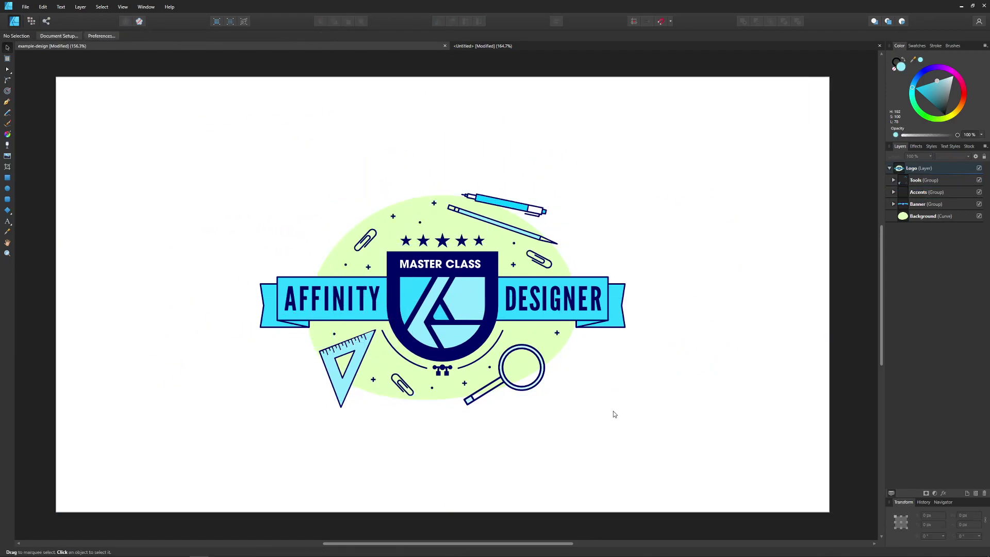
# - Expand the Tools group, hide and re-show the pen and pencil artwork, then collapse it
pyautogui.click(894, 181)
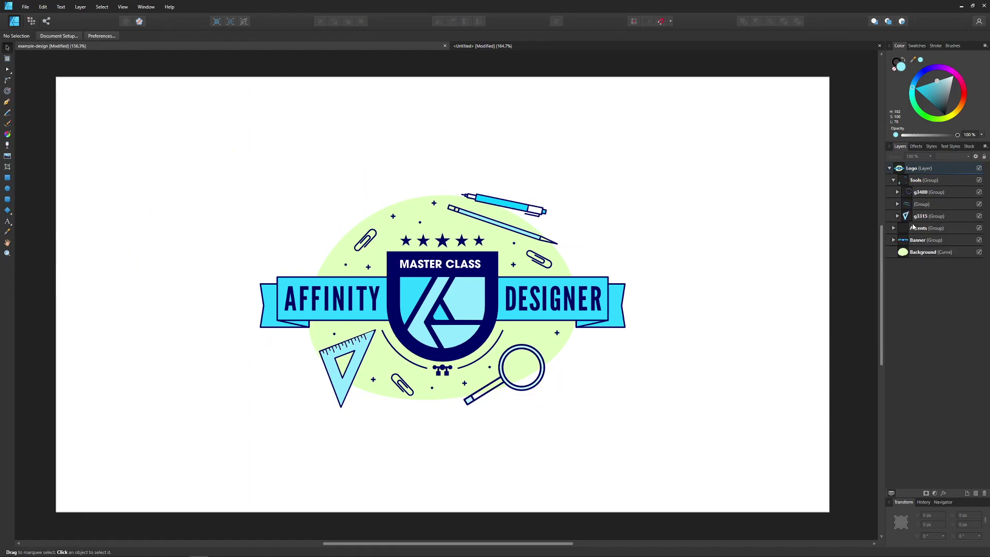
pyautogui.click(979, 204)
pyautogui.click(979, 205)
pyautogui.click(894, 179)
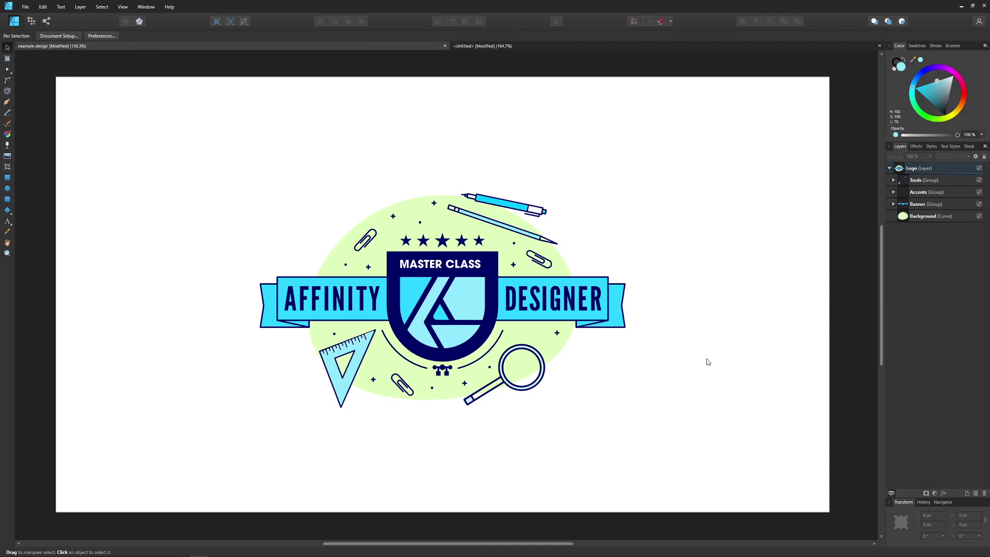
# - In the Untitled document, push the blue circle against the green rounded rectangle
pyautogui.click(525, 47)
pyautogui.moveTo(391, 280); pyautogui.dragTo(317, 292)
pyautogui.moveTo(504, 305); pyautogui.dragTo(682, 257)
pyautogui.moveTo(410, 273); pyautogui.dragTo(617, 271)
# - Group the circle and rounded rectangle, nudge the group up-left, then ungroup them again
pyautogui.moveTo(785, 439); pyautogui.dragTo(423, 130)
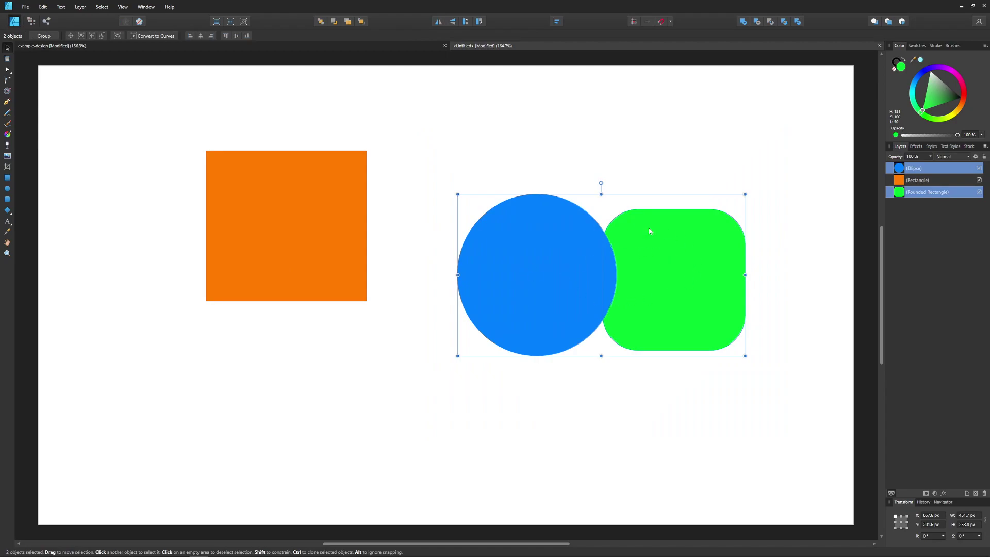
pyautogui.click(80, 7)
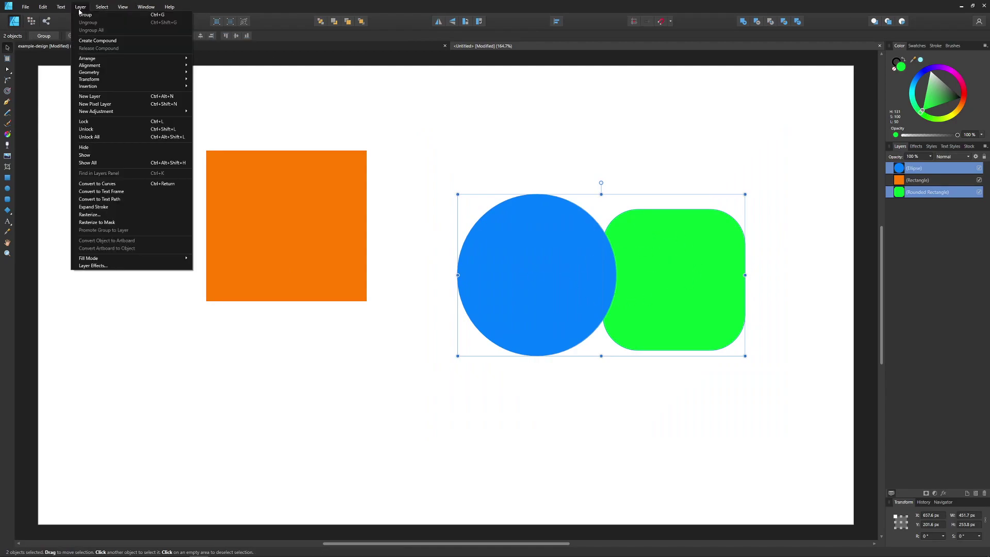
pyautogui.click(85, 15)
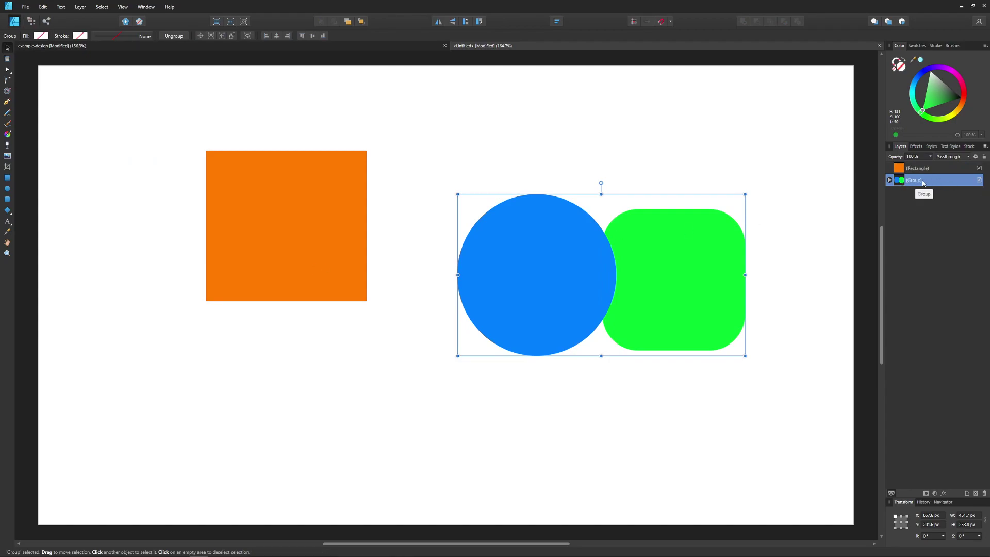
pyautogui.click(889, 180)
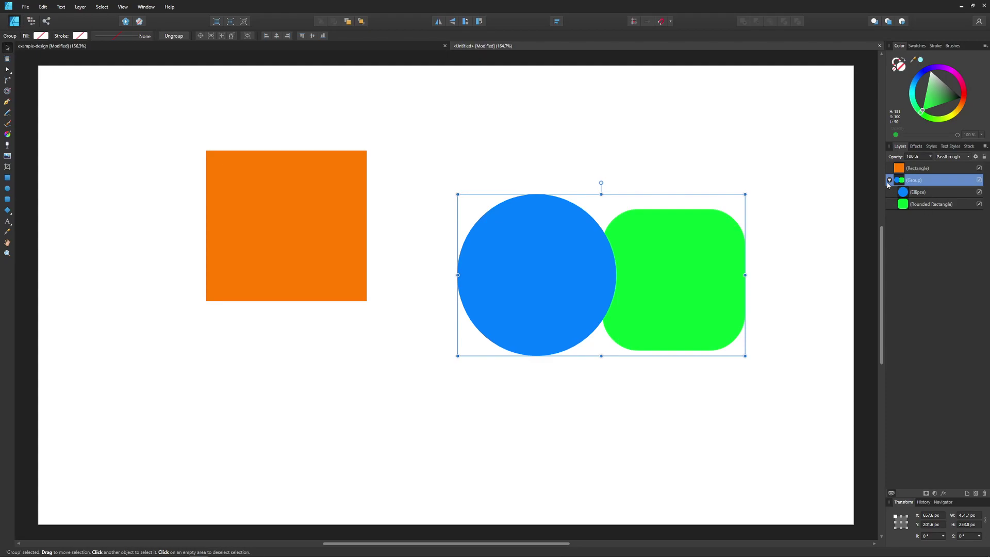
pyautogui.click(889, 180)
pyautogui.moveTo(675, 301); pyautogui.dragTo(645, 289)
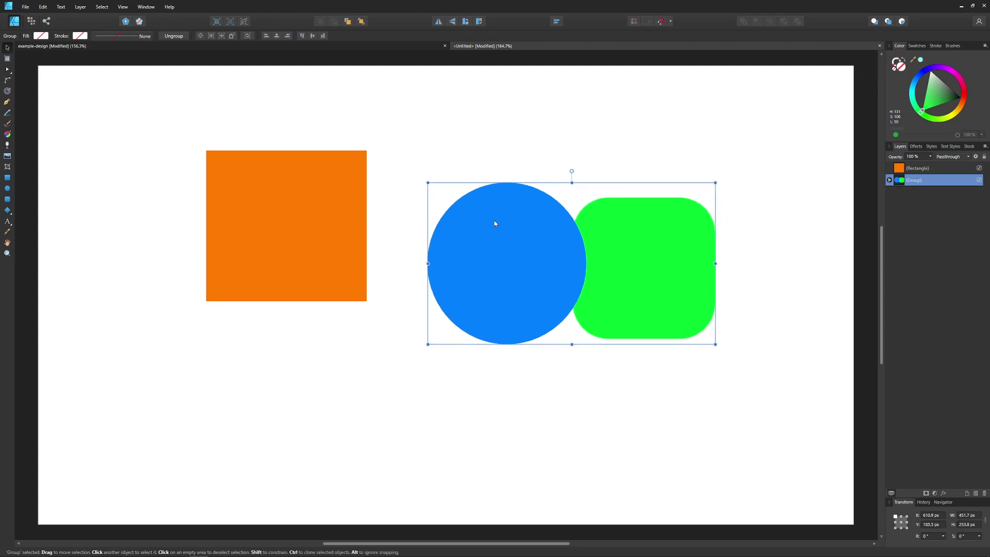
pyautogui.click(81, 7)
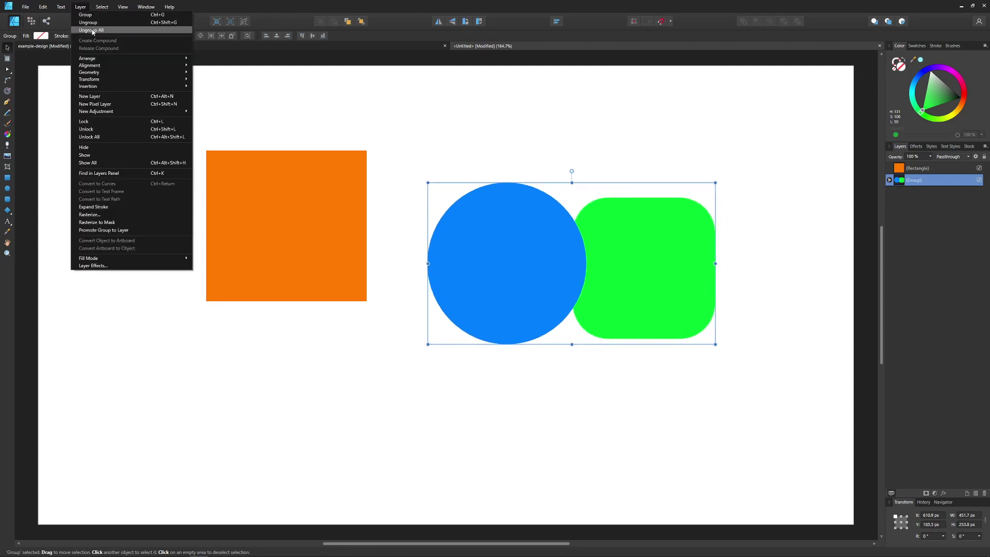
pyautogui.click(88, 23)
pyautogui.click(541, 457)
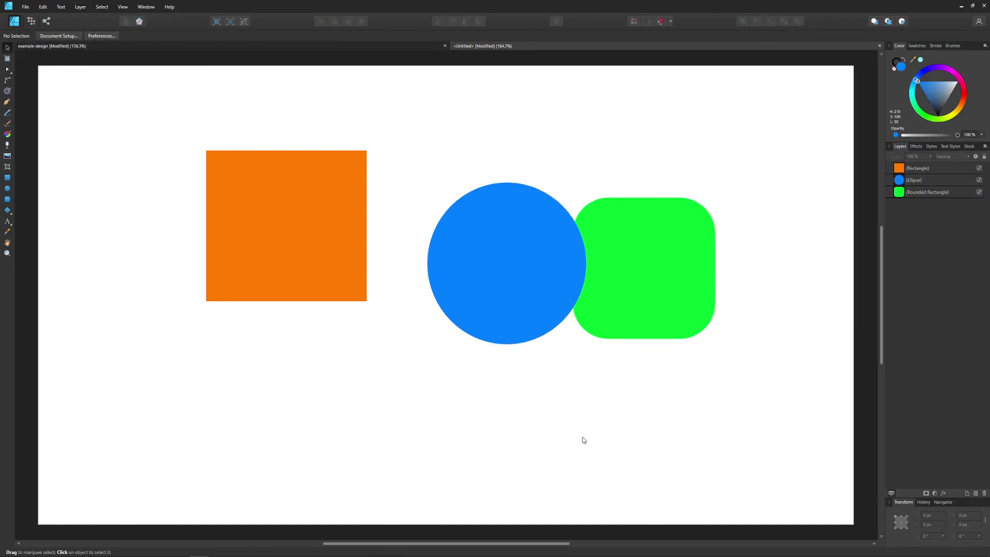
# - Start renaming the Rounded Rectangle layer, then cancel and deselect
pyautogui.doubleClick(933, 192)
pyautogui.press('Escape')
pyautogui.click(697, 364)
# - In the logo document, toggle visibility of the Tools, Accents and Banner groups
pyautogui.click(237, 49)
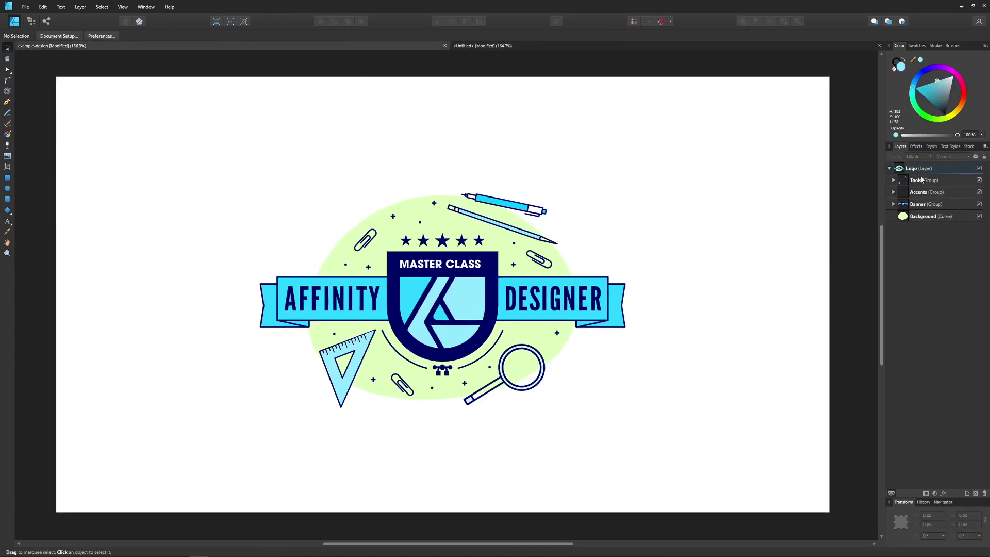
pyautogui.click(979, 180)
pyautogui.click(979, 180)
pyautogui.click(979, 192)
pyautogui.click(979, 192)
pyautogui.click(979, 204)
pyautogui.click(979, 205)
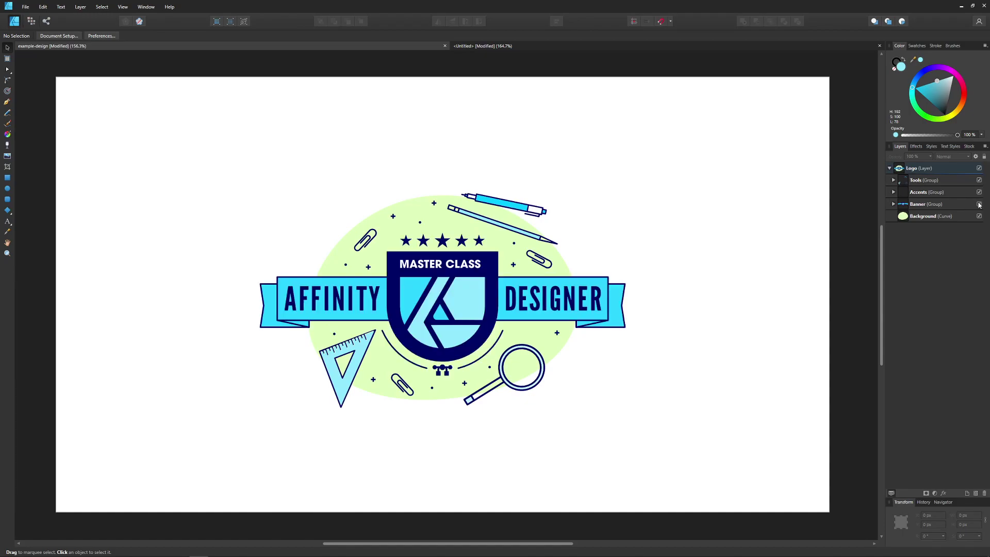
# - Group the circle and rounded rectangle, rename the group 'Circle and rectangle', and move it up-left
pyautogui.click(577, 51)
pyautogui.moveTo(773, 373); pyautogui.dragTo(385, 108)
pyautogui.click(80, 7)
pyautogui.hotkey('ctrl', 'g')
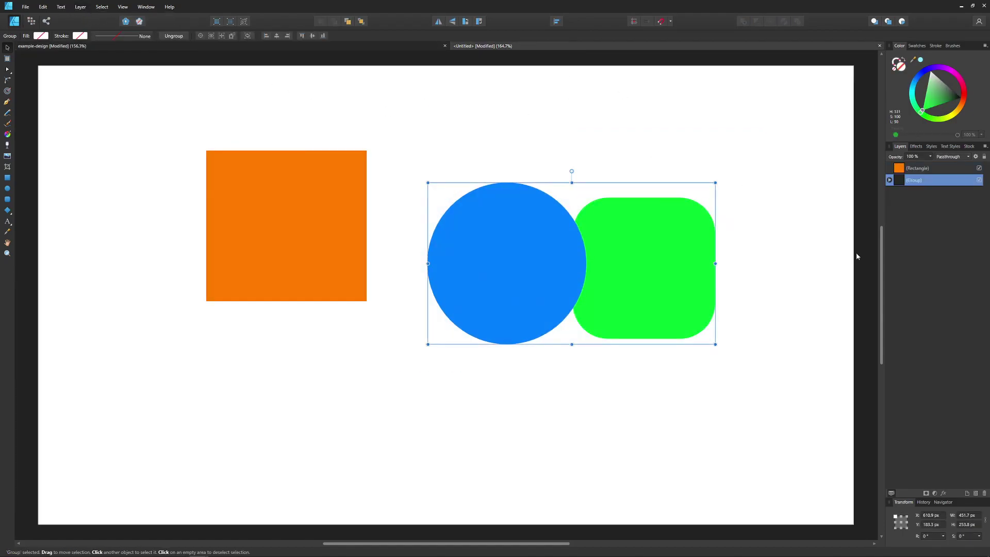
pyautogui.doubleClick(920, 180)
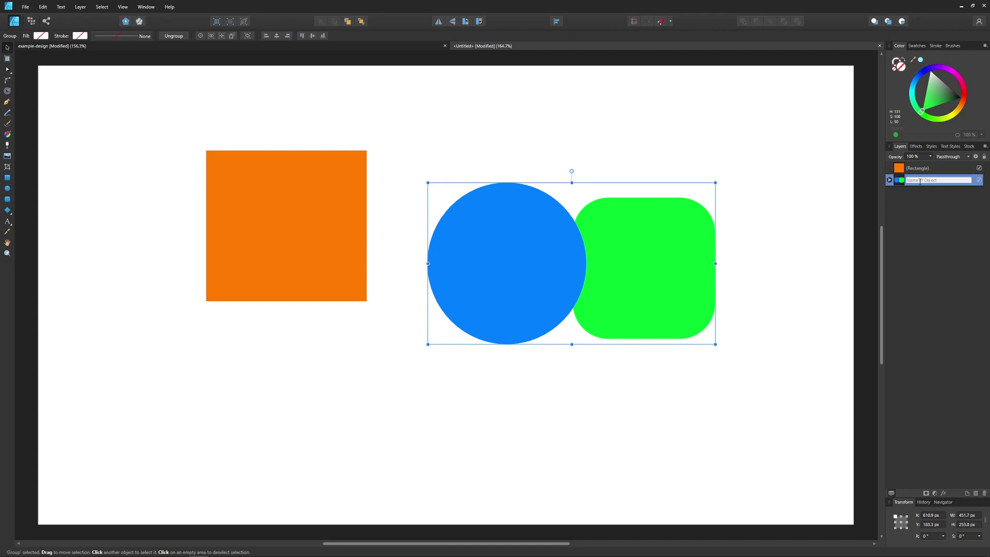
pyautogui.write('Circle and rectangle')
pyautogui.press('Return')
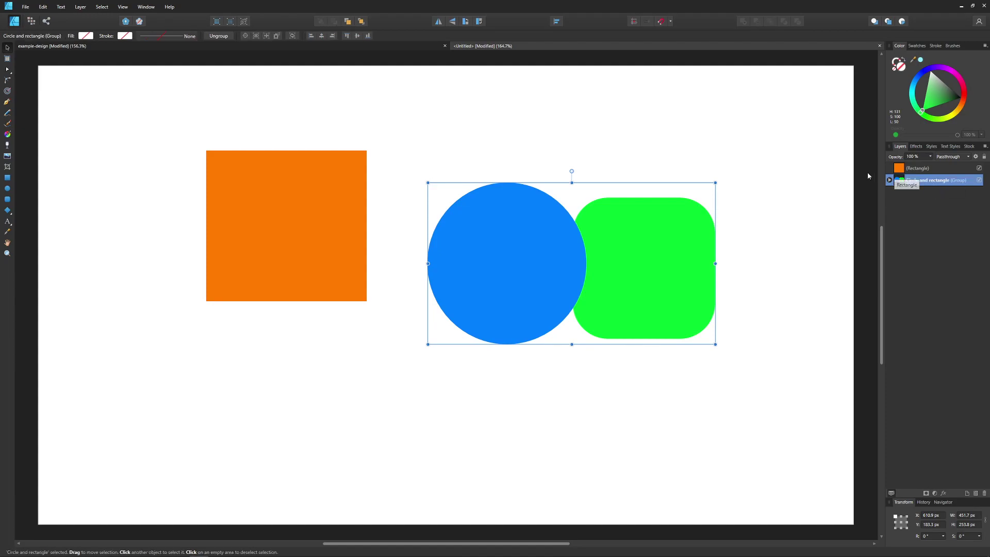
pyautogui.moveTo(668, 281); pyautogui.dragTo(649, 234)
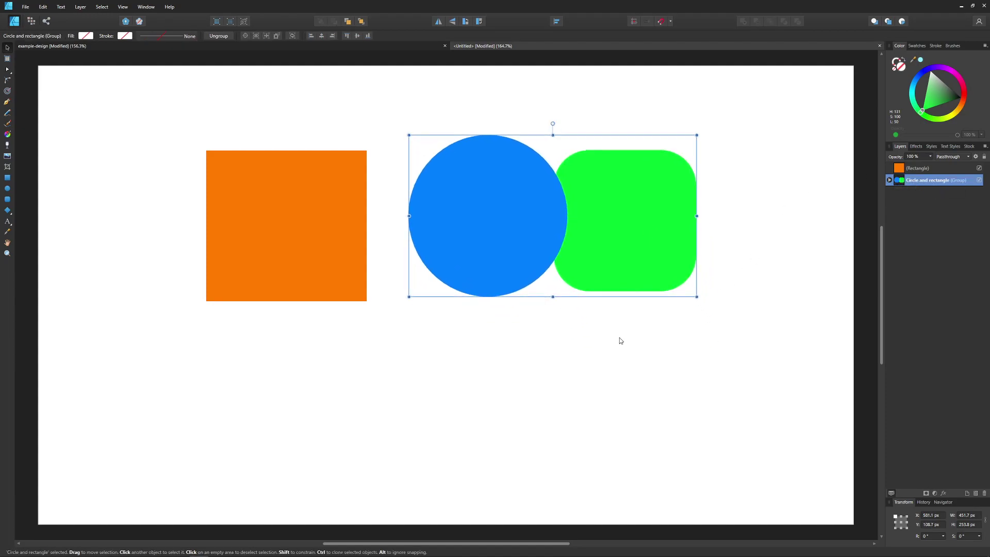
pyautogui.click(571, 405)
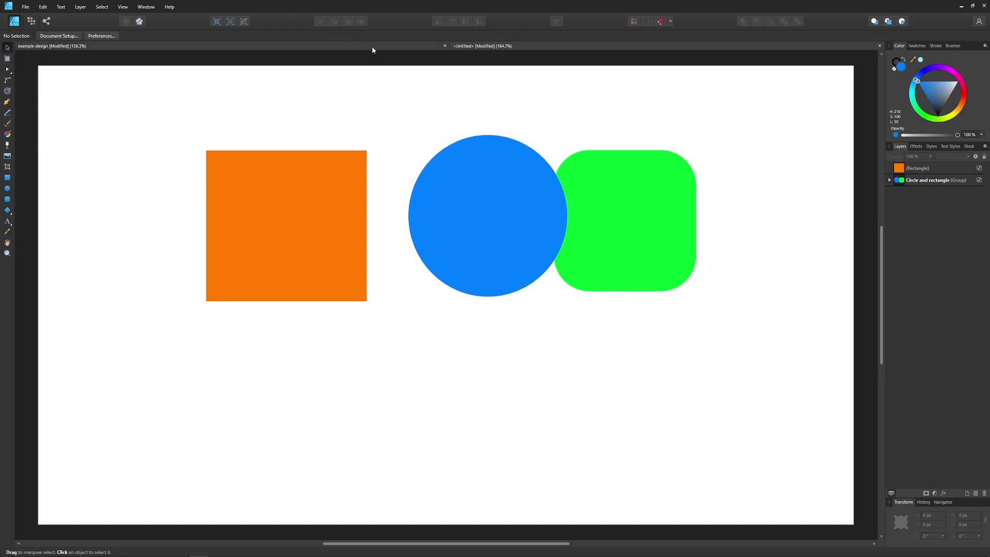
# - Ungroup 'Circle and rectangle' with Ctrl+Shift+G, then drag the circle down-left and the rounded rectangle up-right
pyautogui.click(309, 46)
pyautogui.click(550, 48)
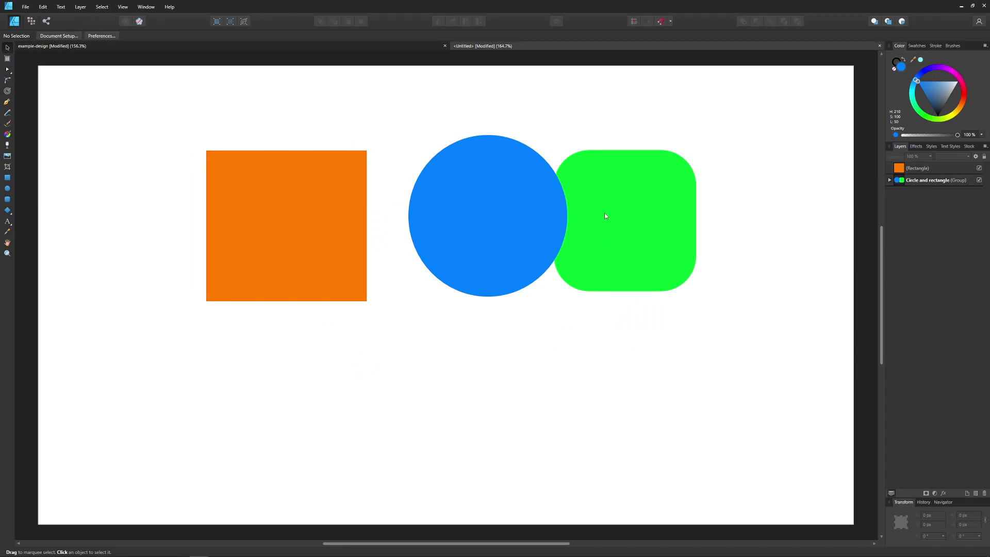
pyautogui.moveTo(603, 213); pyautogui.dragTo(590, 253)
pyautogui.hotkey('ctrl', 'shift', 'g')
pyautogui.click(550, 340)
pyautogui.moveTo(486, 261); pyautogui.dragTo(426, 296)
pyautogui.moveTo(611, 292); pyautogui.dragTo(547, 244)
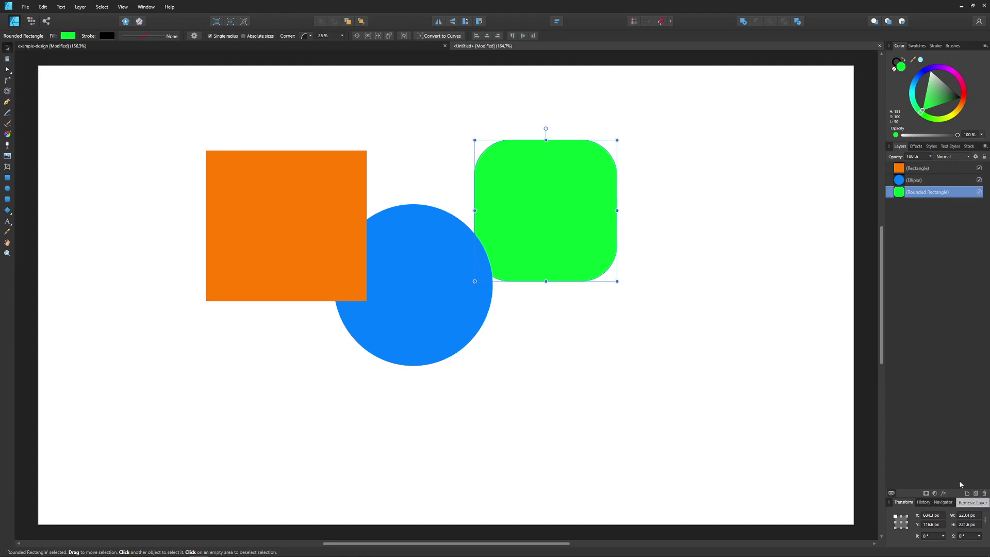
# - Slide the green rounded rectangle onto the circle, then remove the orange Rectangle layer
pyautogui.moveTo(598, 227); pyautogui.dragTo(582, 270)
pyautogui.moveTo(299, 166); pyautogui.dragTo(319, 166)
pyautogui.click(939, 192)
pyautogui.click(939, 169)
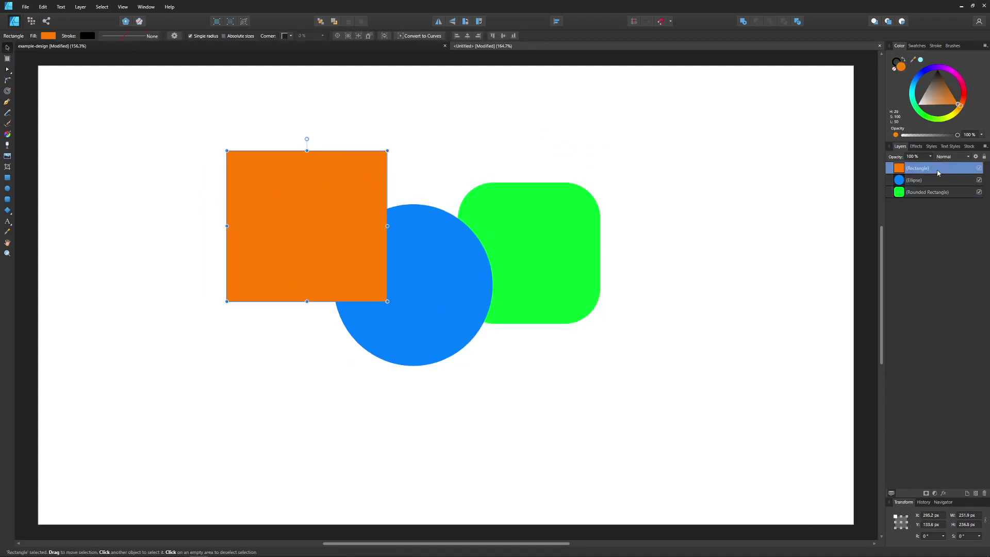
pyautogui.click(984, 493)
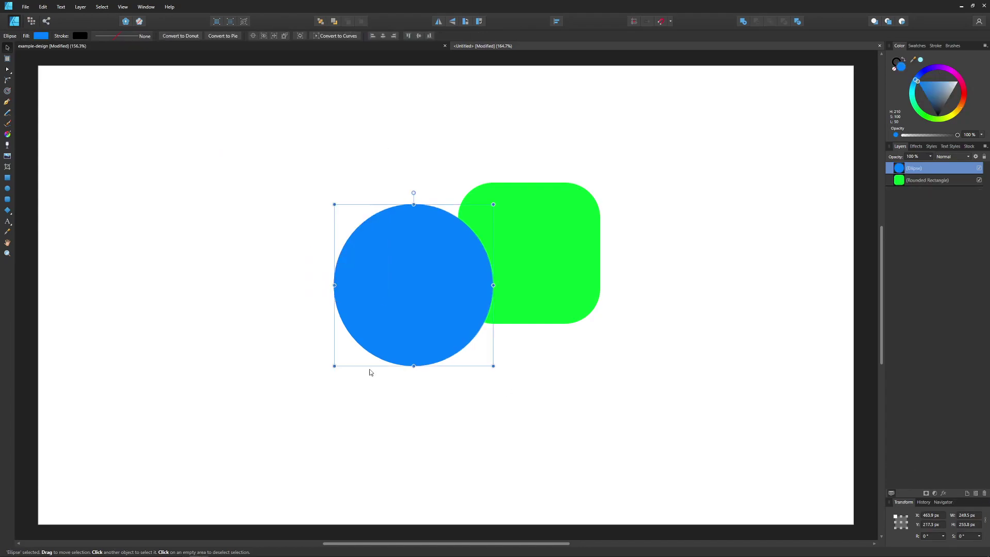
pyautogui.click(539, 424)
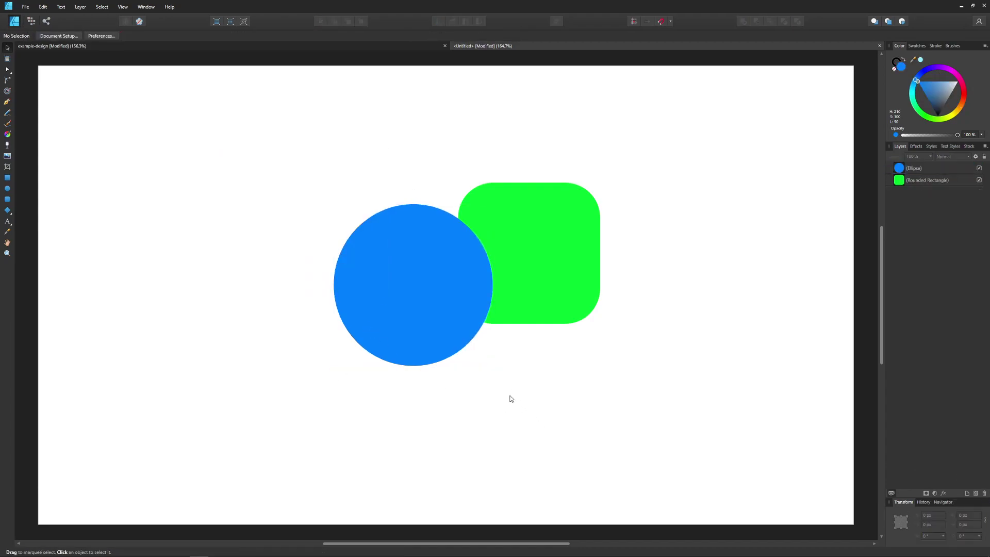
pyautogui.hotkey('ctrl', 'z')
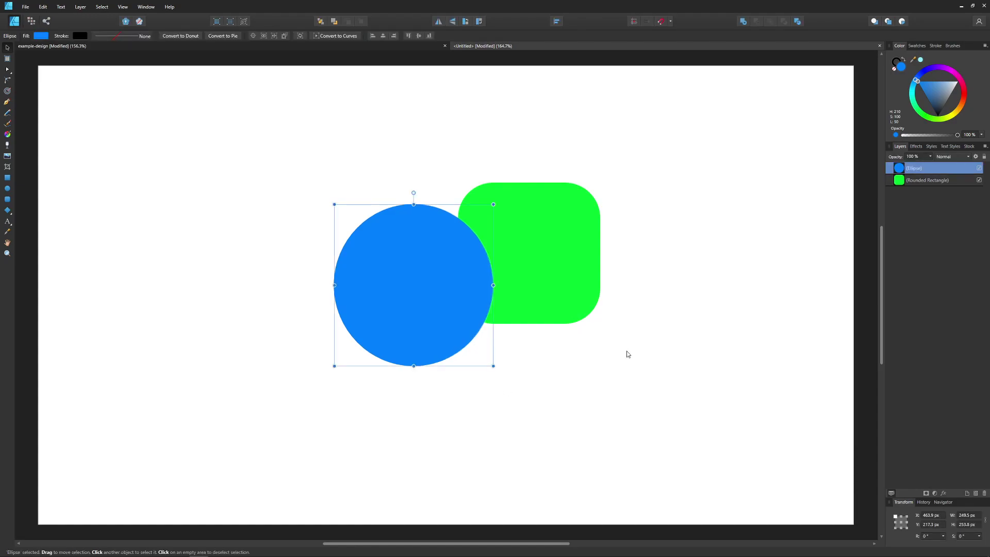
pyautogui.click(967, 493)
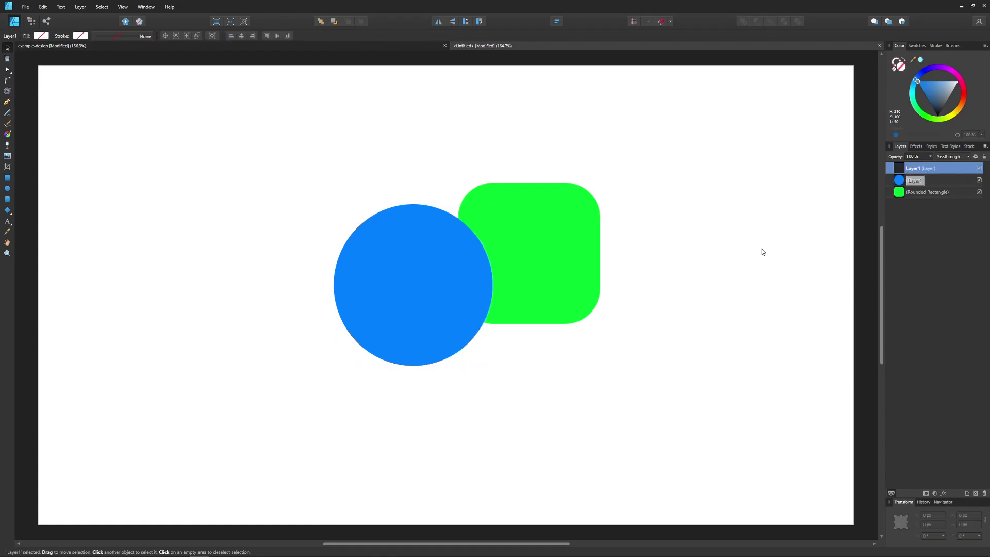
pyautogui.hotkey('ctrl', 'z')
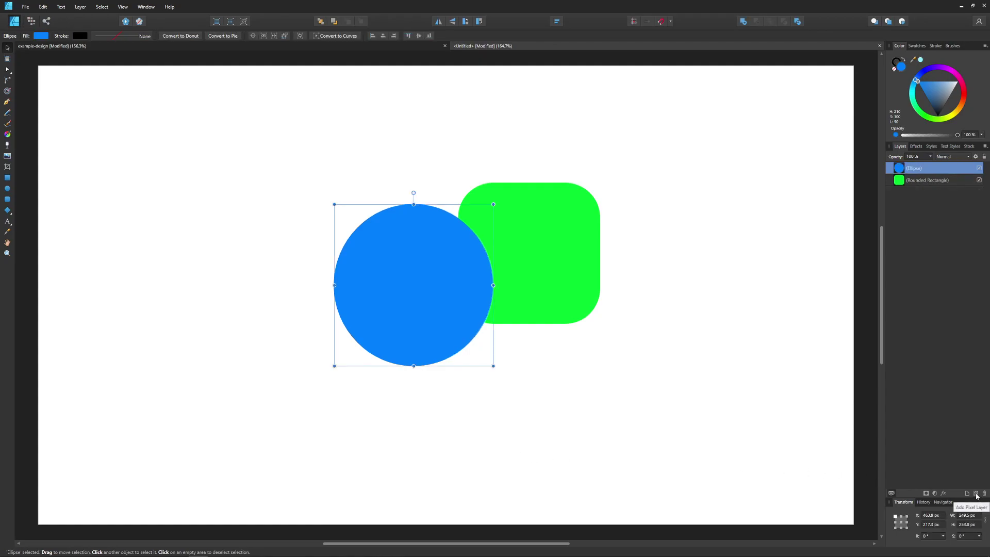
pyautogui.click(542, 431)
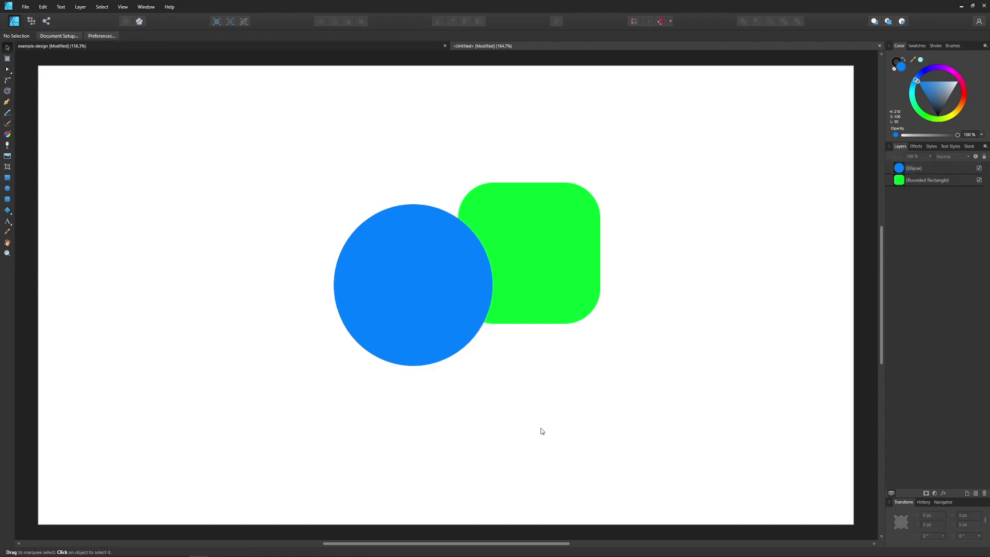
# - In the Pixel Persona, add a pixel layer, brush a black scribble across the shapes, then delete that layer
pyautogui.click(31, 21)
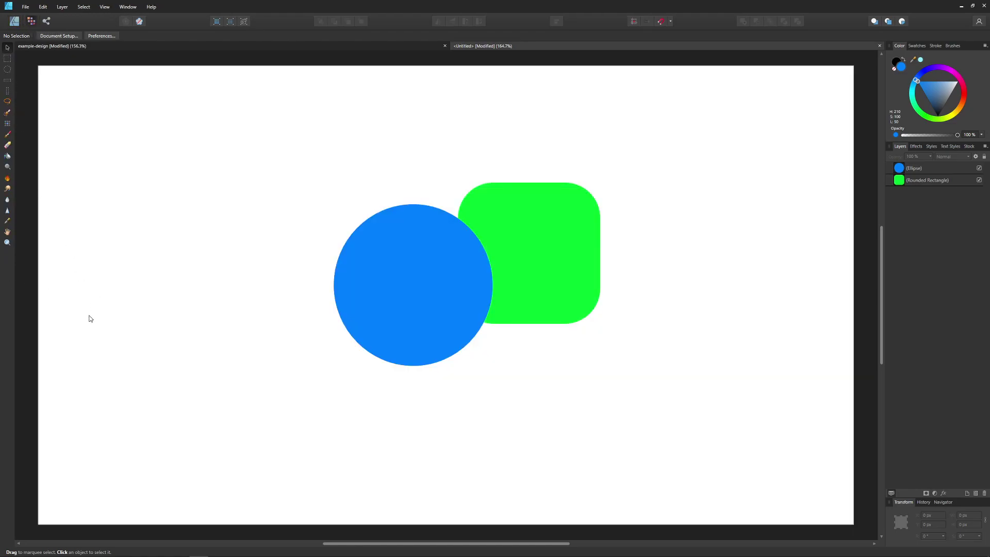
pyautogui.click(974, 493)
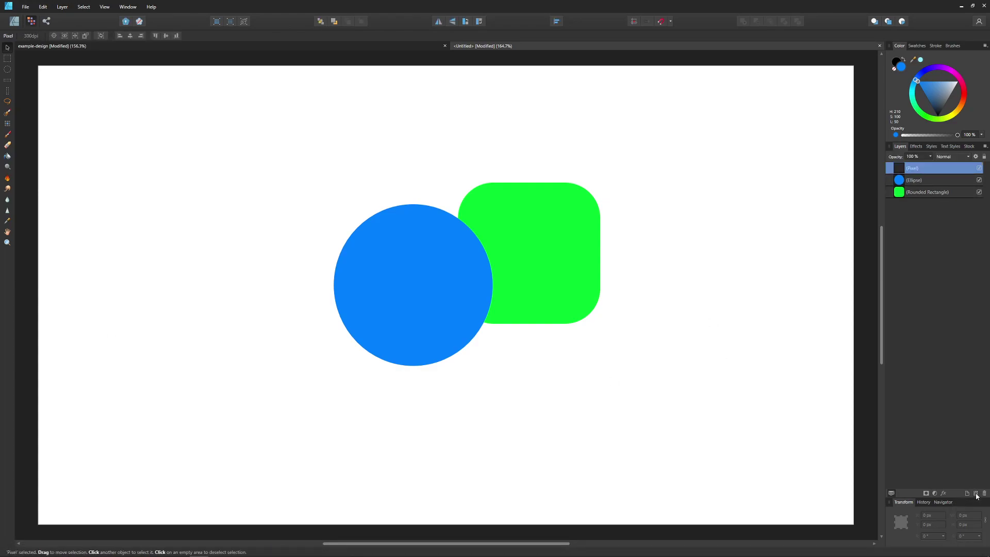
pyautogui.click(7, 134)
pyautogui.moveTo(230, 303)
pyautogui.mouseDown()
pyautogui.moveTo(297, 257)
pyautogui.moveTo(314, 338)
pyautogui.moveTo(390, 345)
pyautogui.moveTo(691, 211)
pyautogui.mouseUp()
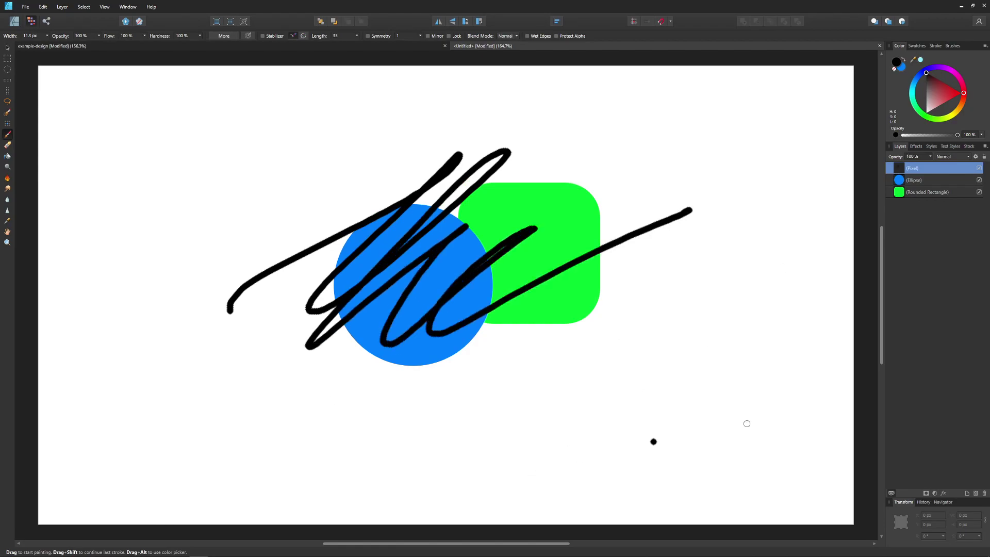
pyautogui.click(985, 494)
# - Switch to the example-design logo document, then back to the Untitled shapes document
pyautogui.click(85, 47)
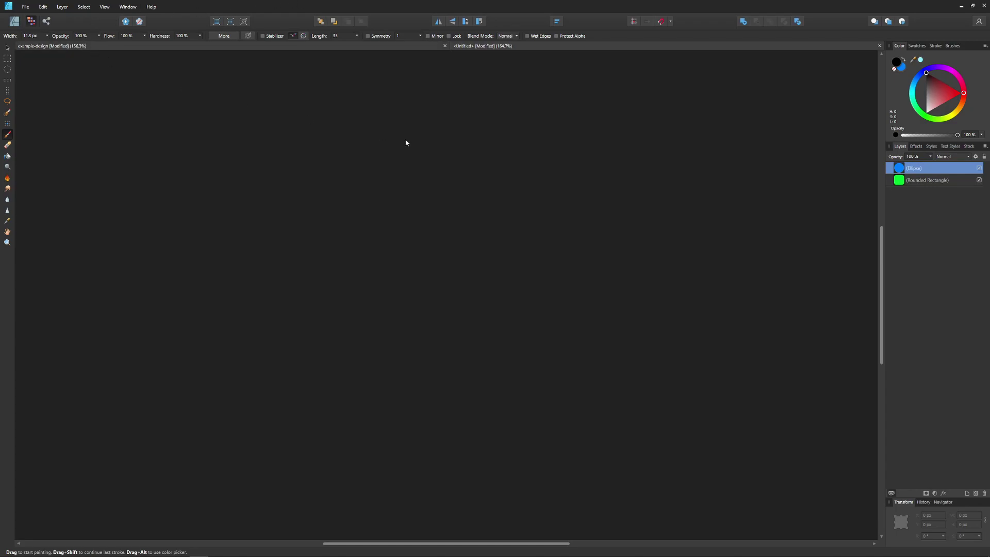
pyautogui.click(497, 46)
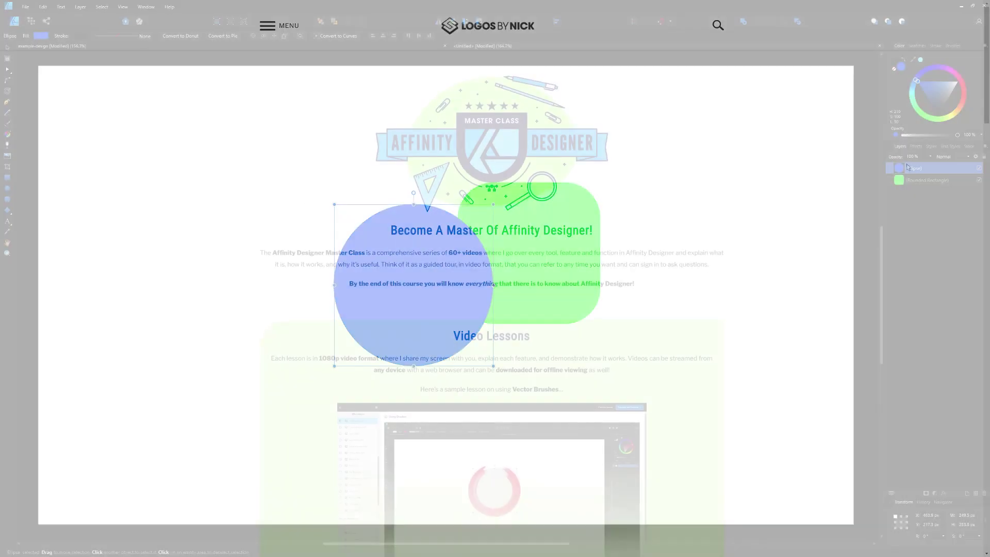
pyautogui.scroll(-4, 908, 165)
pyautogui.scroll(-9, 908, 167)
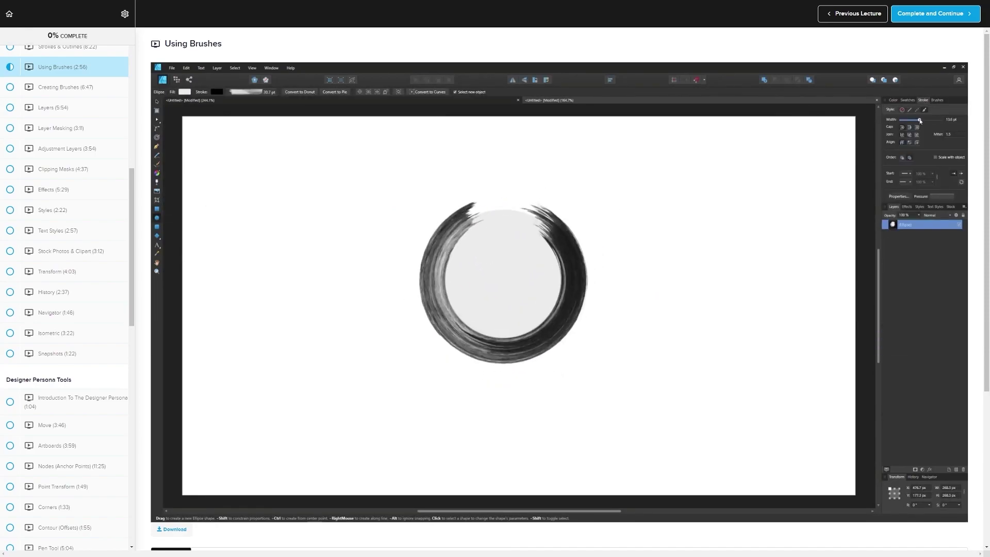
# - Scroll the Welcome lesson page down to the student comments and instructor replies
pyautogui.scroll(-7, 917, 196)
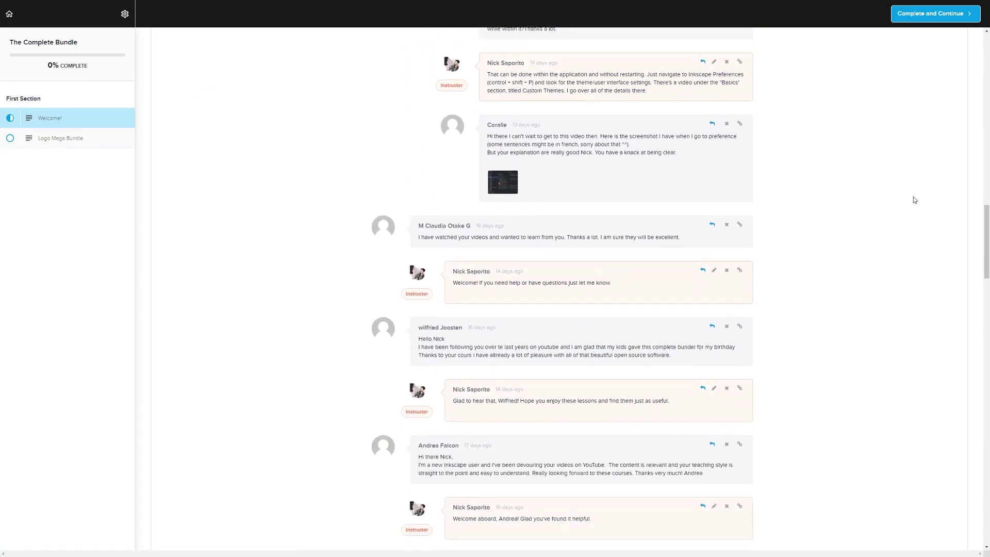